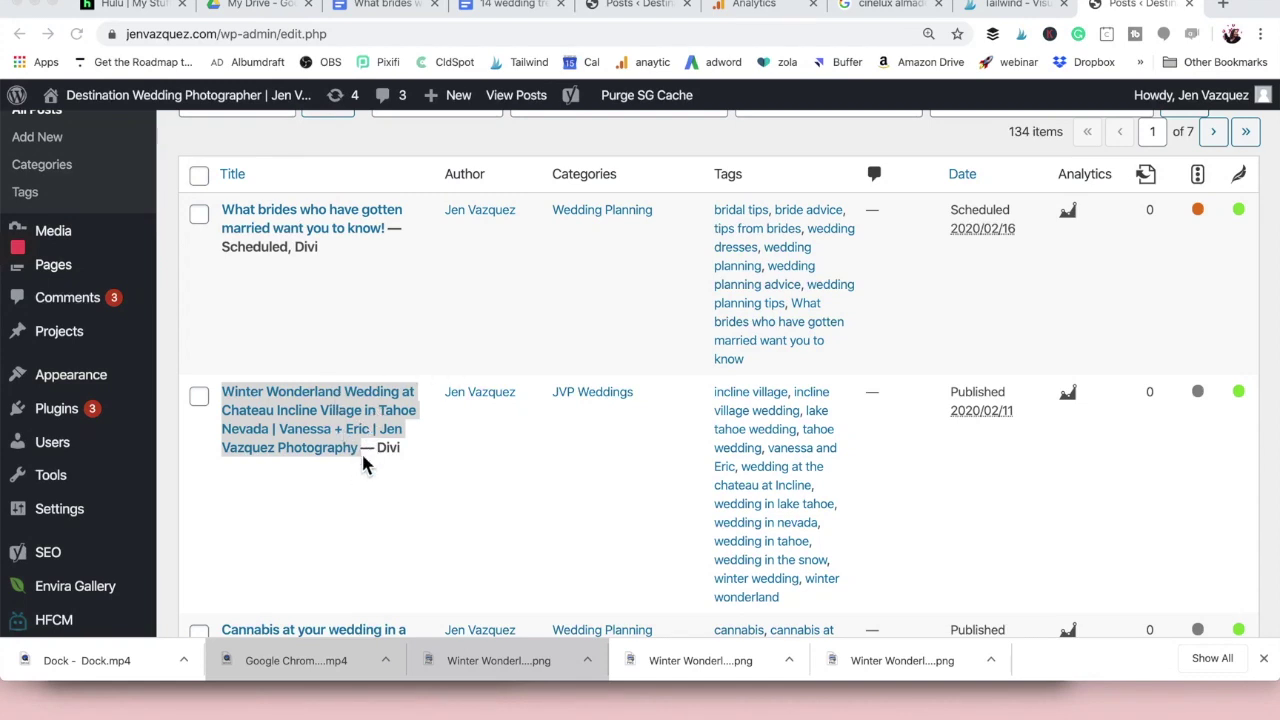
Step: Open the Winter Wonderland Wedding post from the posts list for editing
left_click(358, 487)
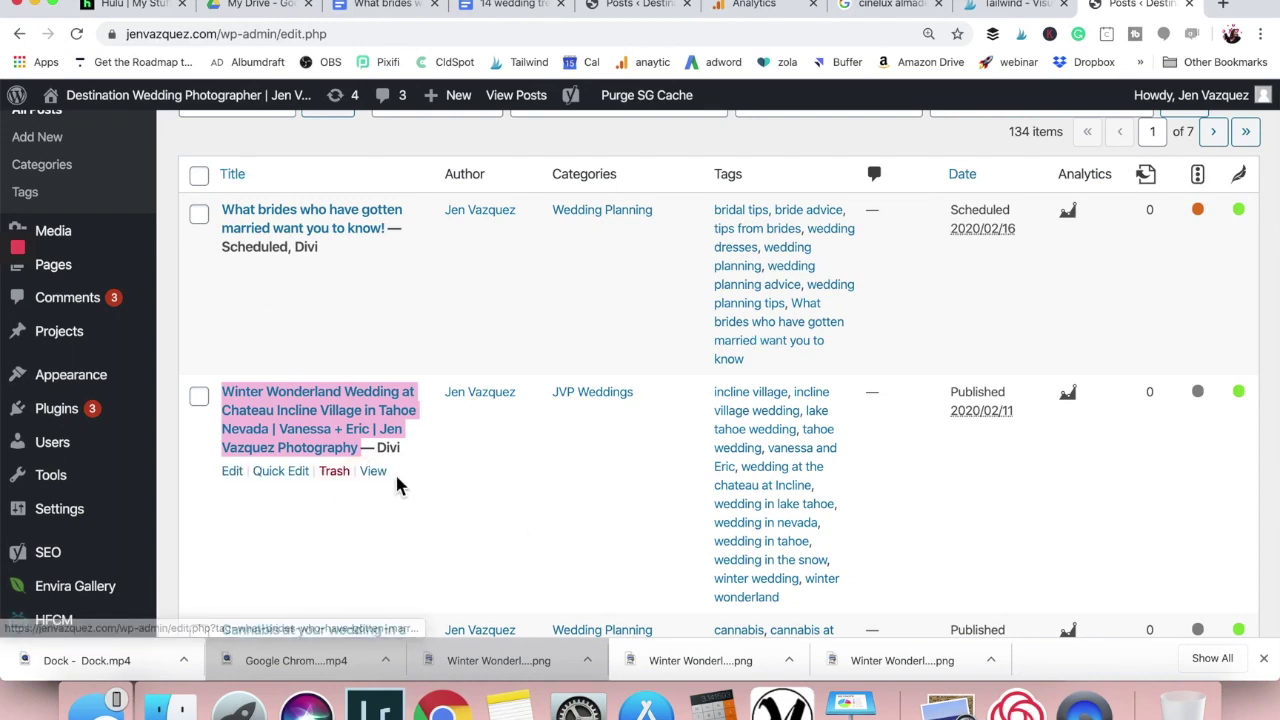
left_click(232, 472)
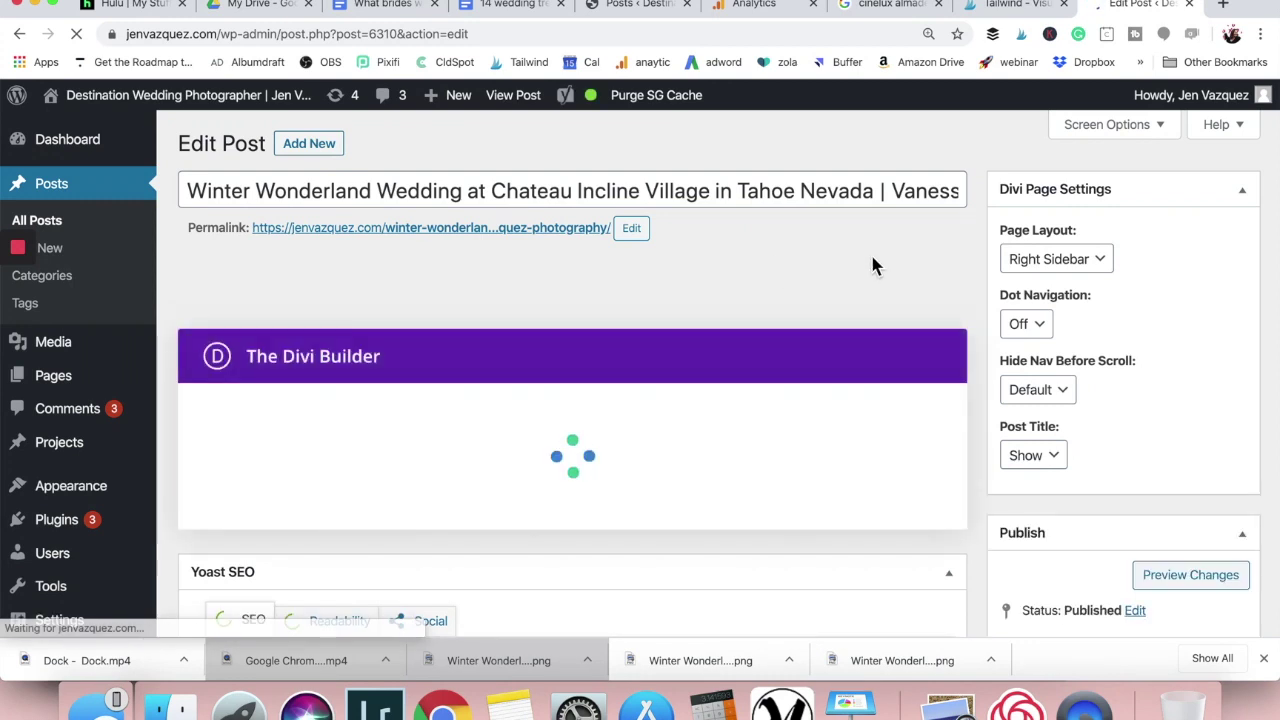
Step: Remove the post's existing featured image from the Featured Image box
scroll(871, 265, "down", 2)
scroll(871, 265, "down", 3)
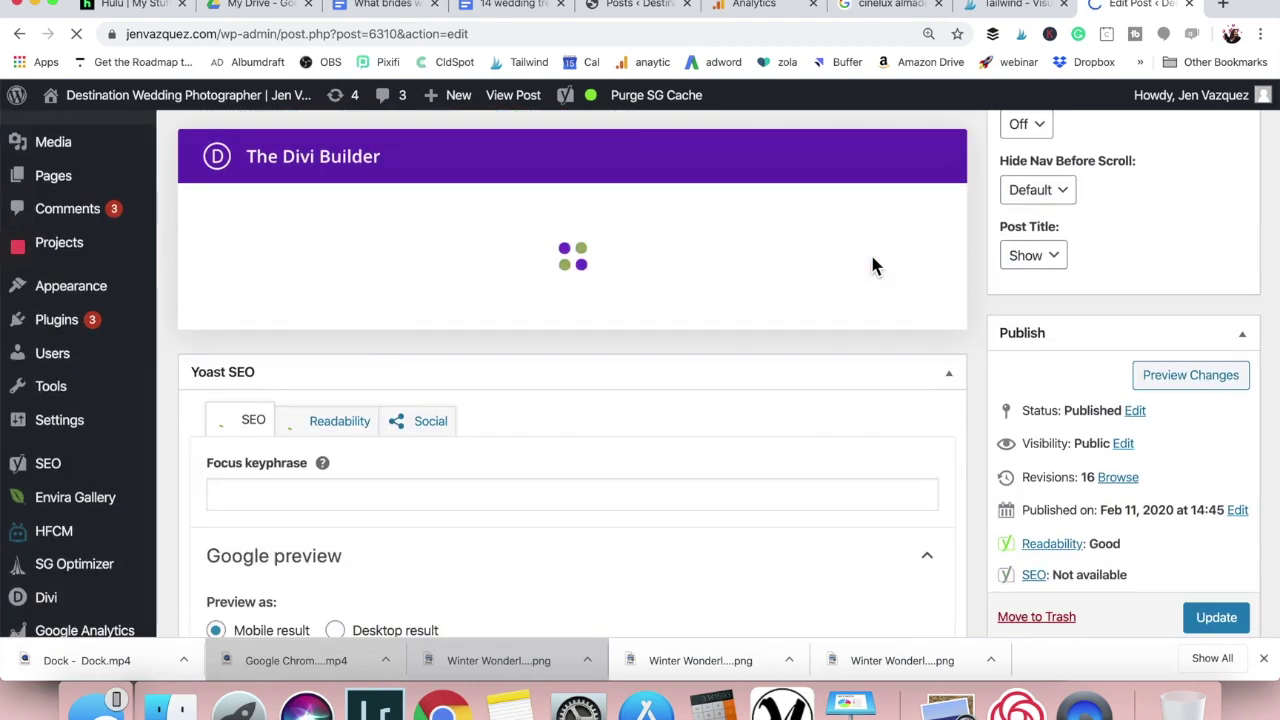
scroll(979, 314, "down", 1)
scroll(979, 315, "down", 3)
scroll(979, 315, "down", 4)
scroll(979, 315, "down", 6)
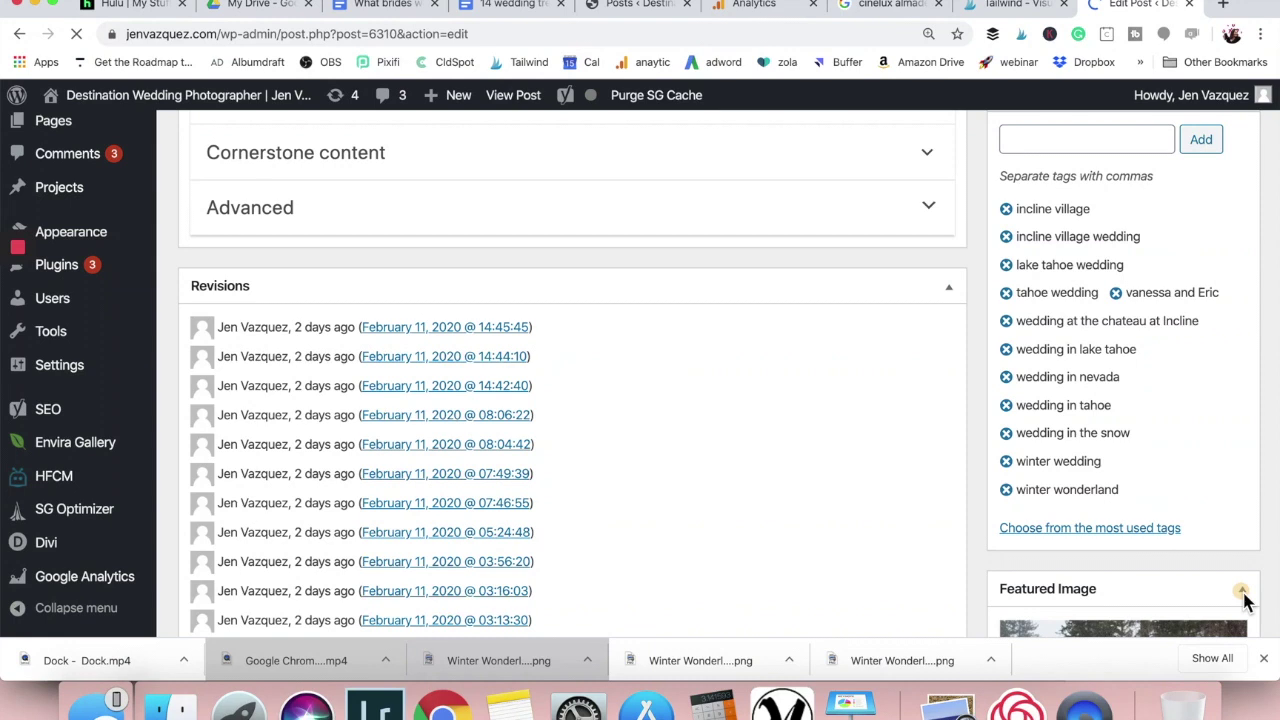
left_click(974, 488)
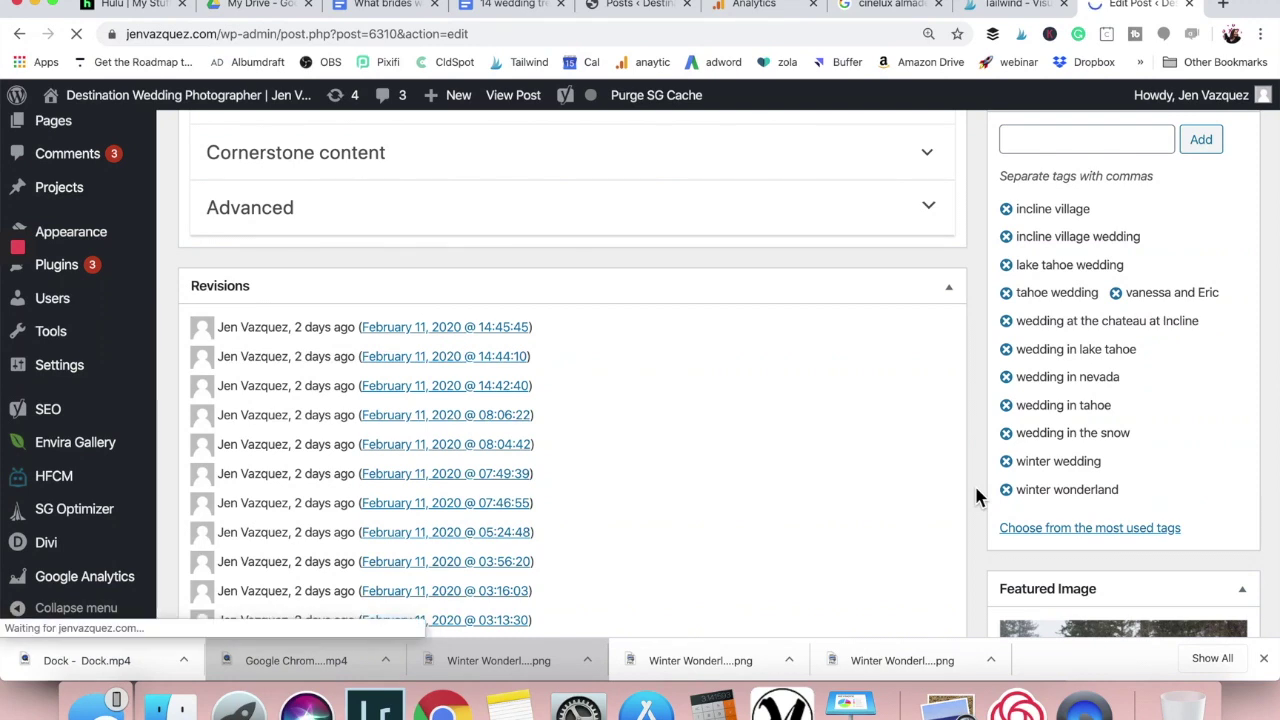
scroll(978, 496, "down", 15)
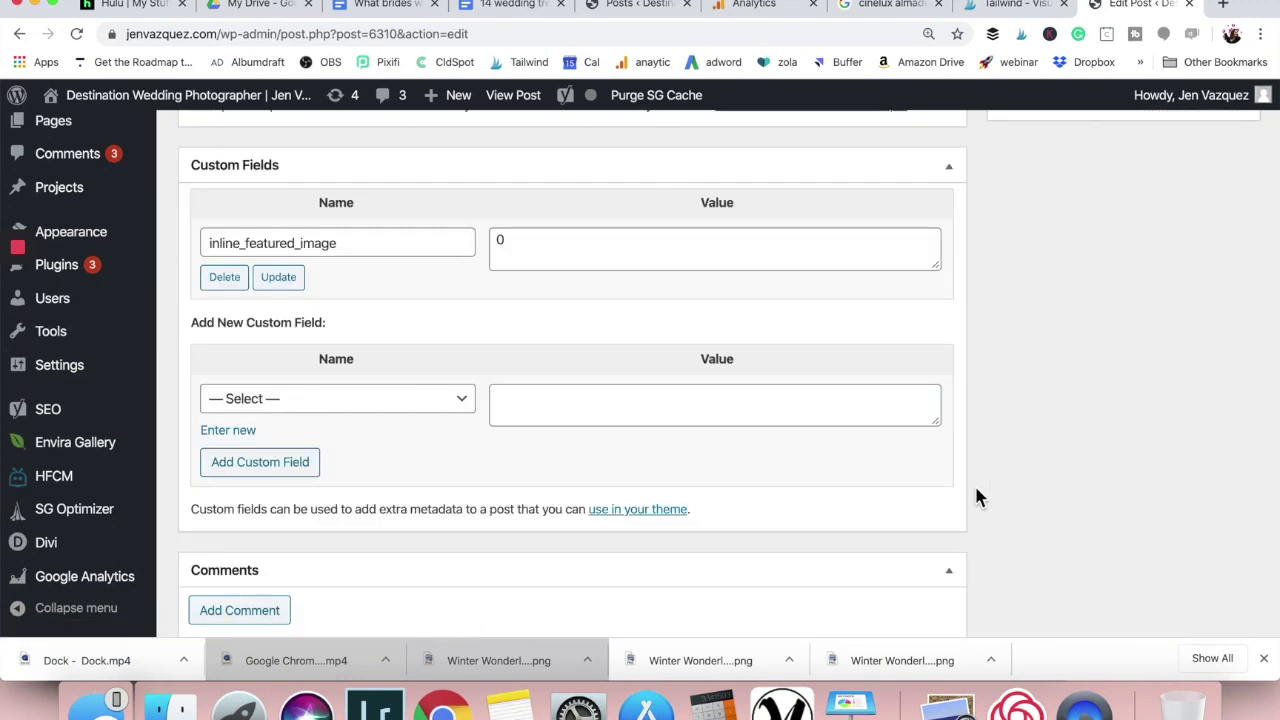
scroll(978, 480, "up", 10)
scroll(983, 440, "up", 5)
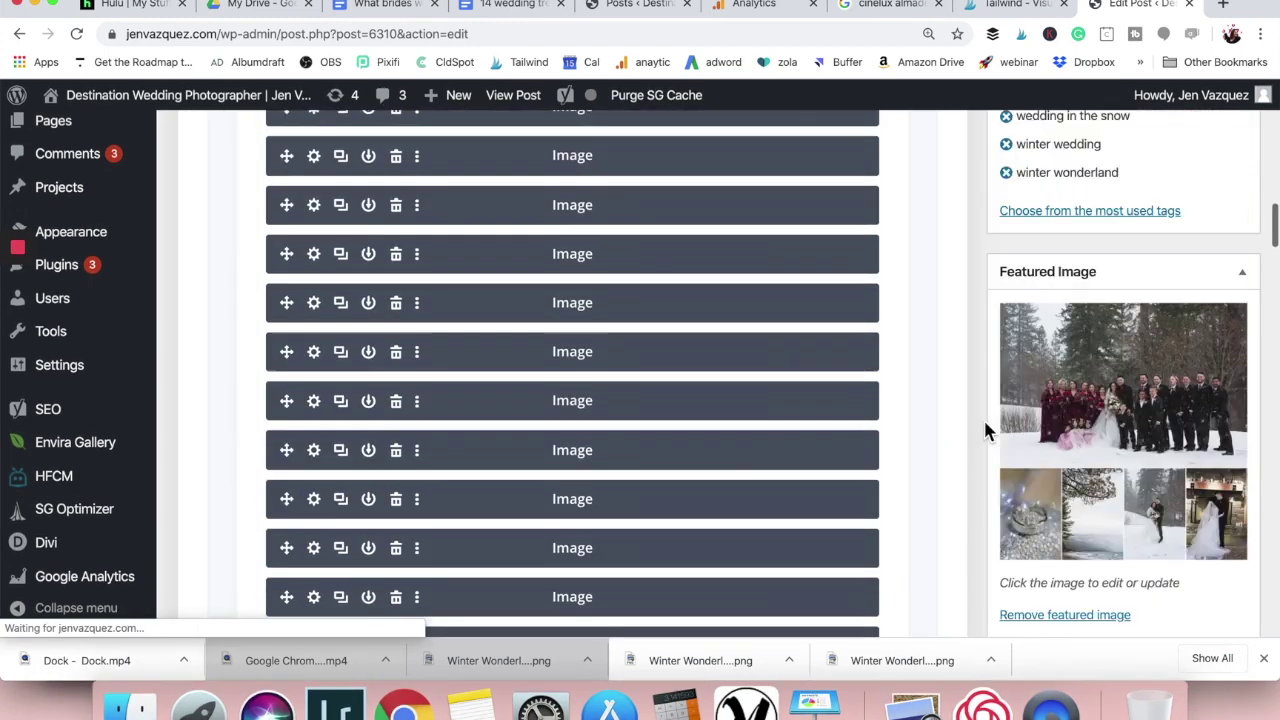
scroll(983, 430, "down", 3)
scroll(985, 430, "down", 4)
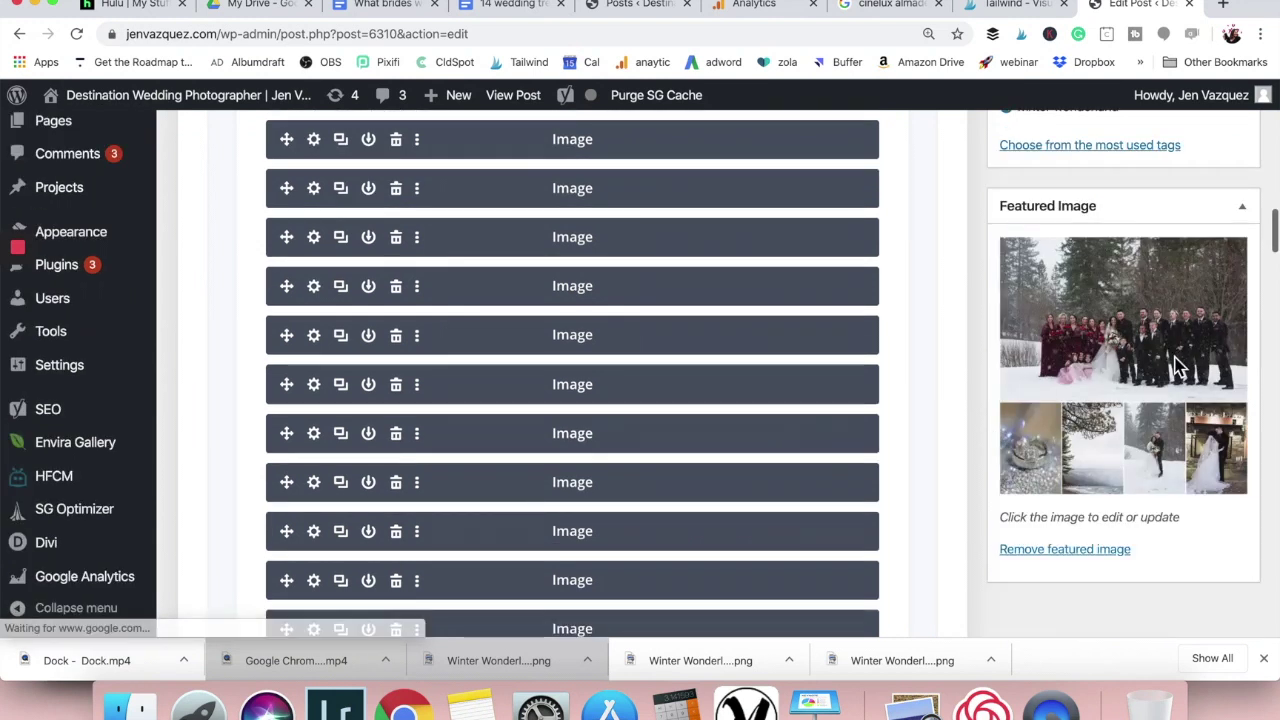
left_click(1080, 553)
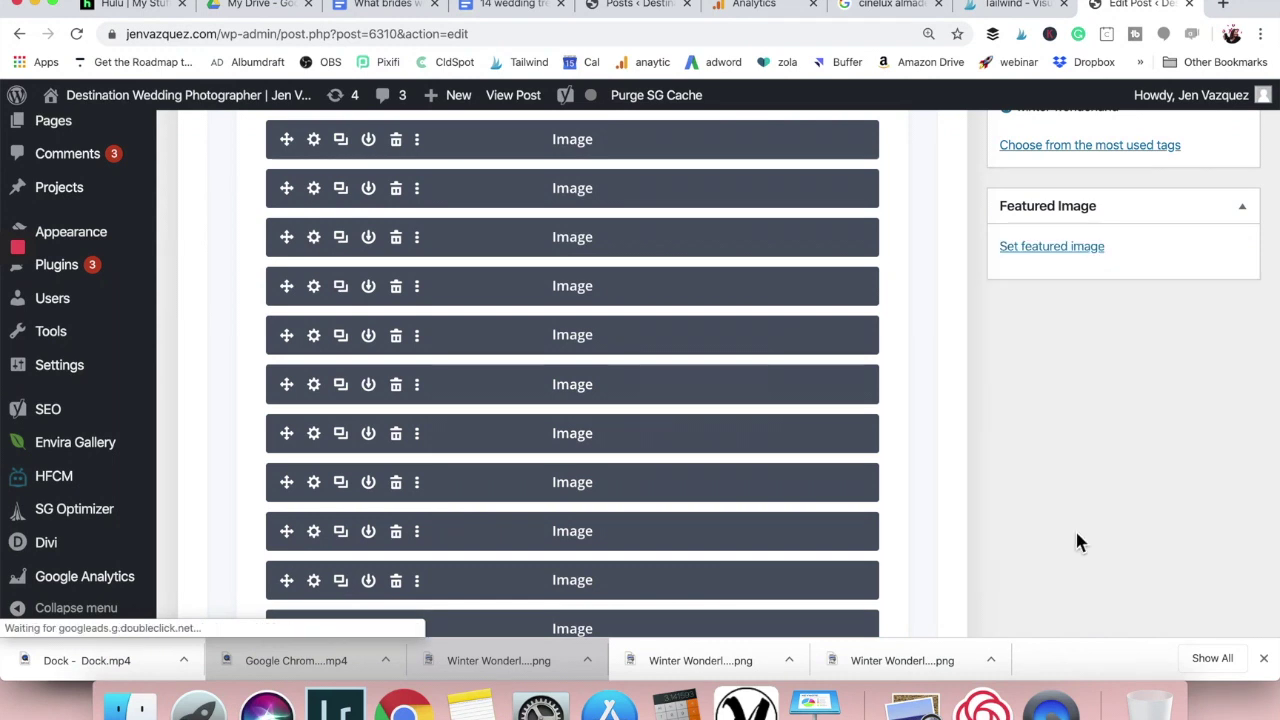
Step: Upload Winter Wonderland Wedding (2).png from Downloads as the new featured image
left_click(1070, 247)
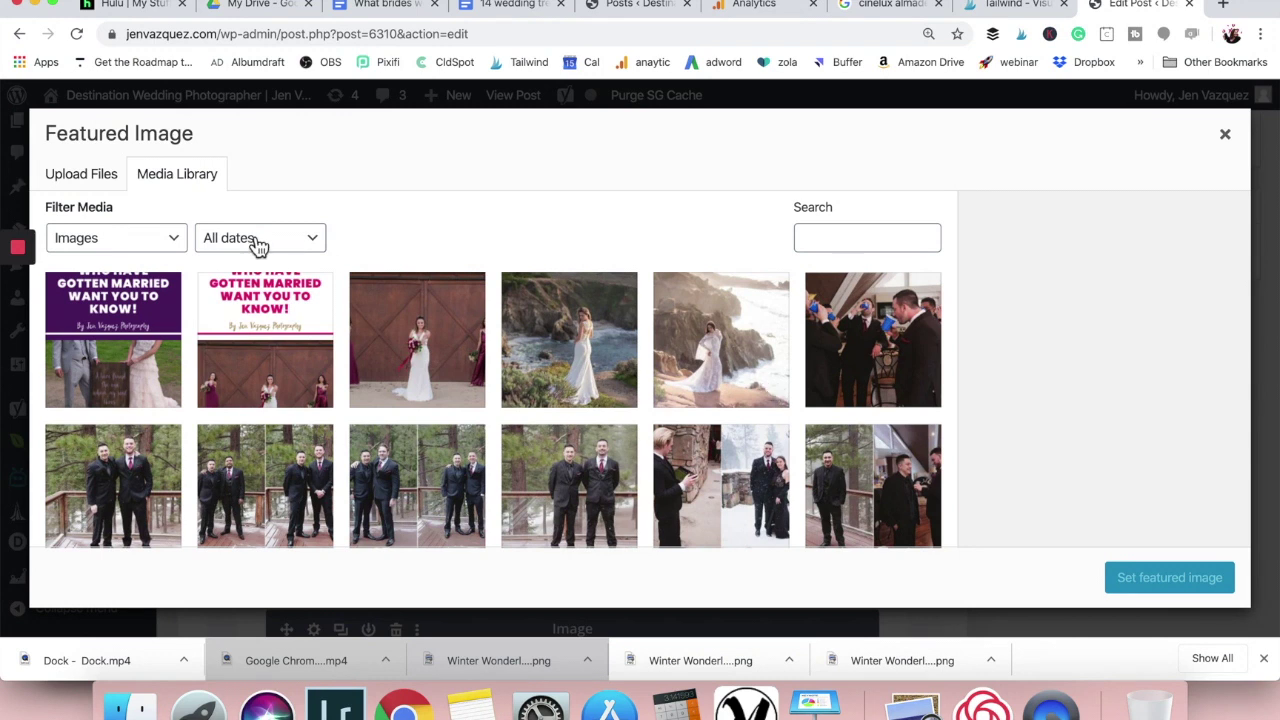
left_click(103, 182)
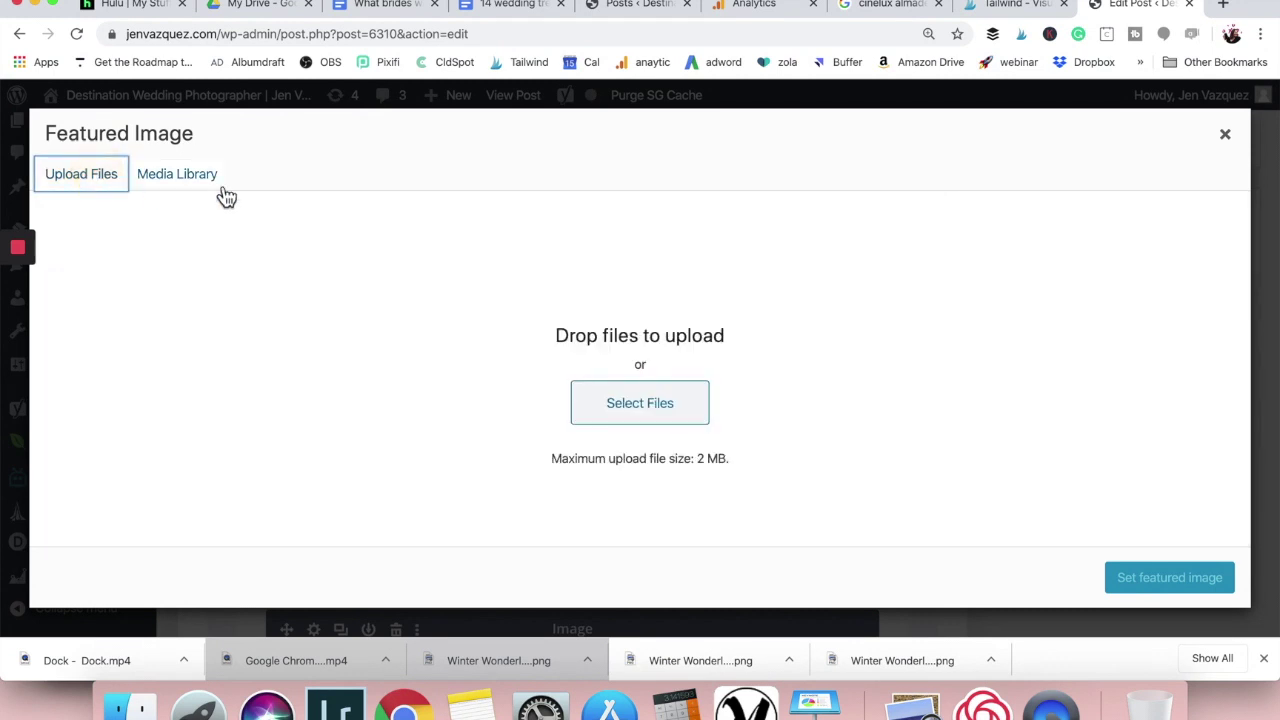
left_click(640, 405)
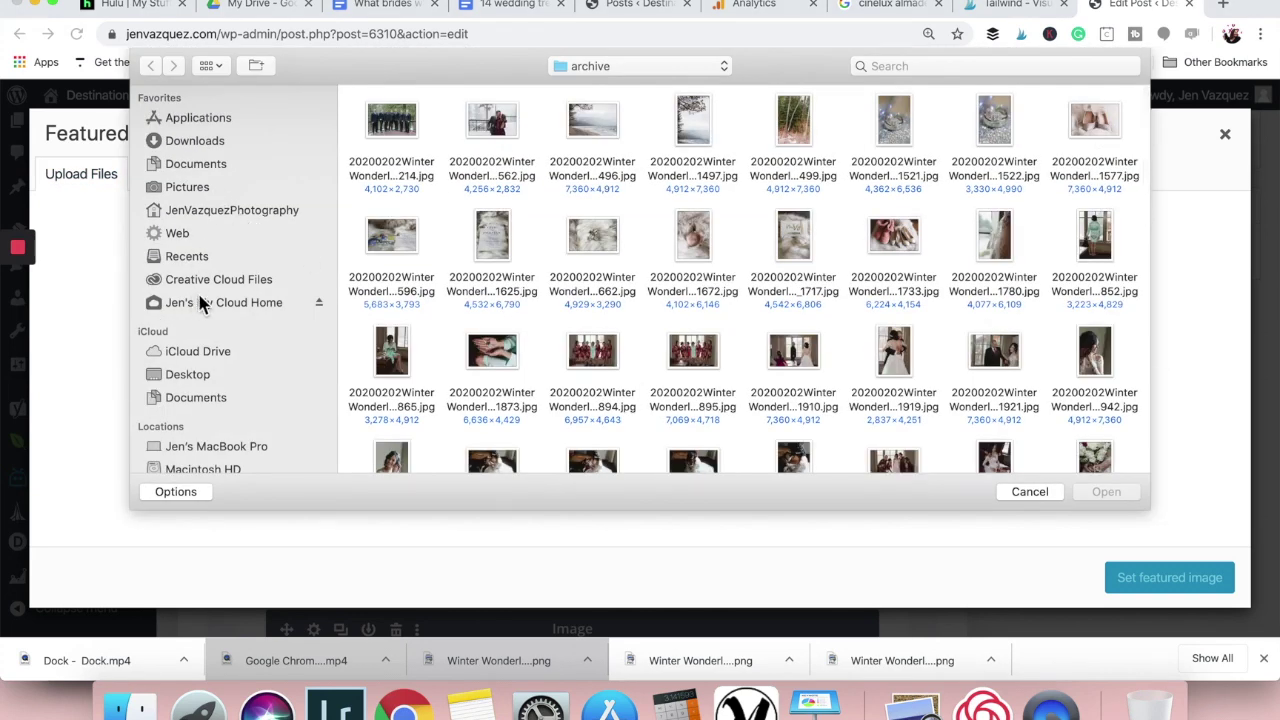
left_click(209, 146)
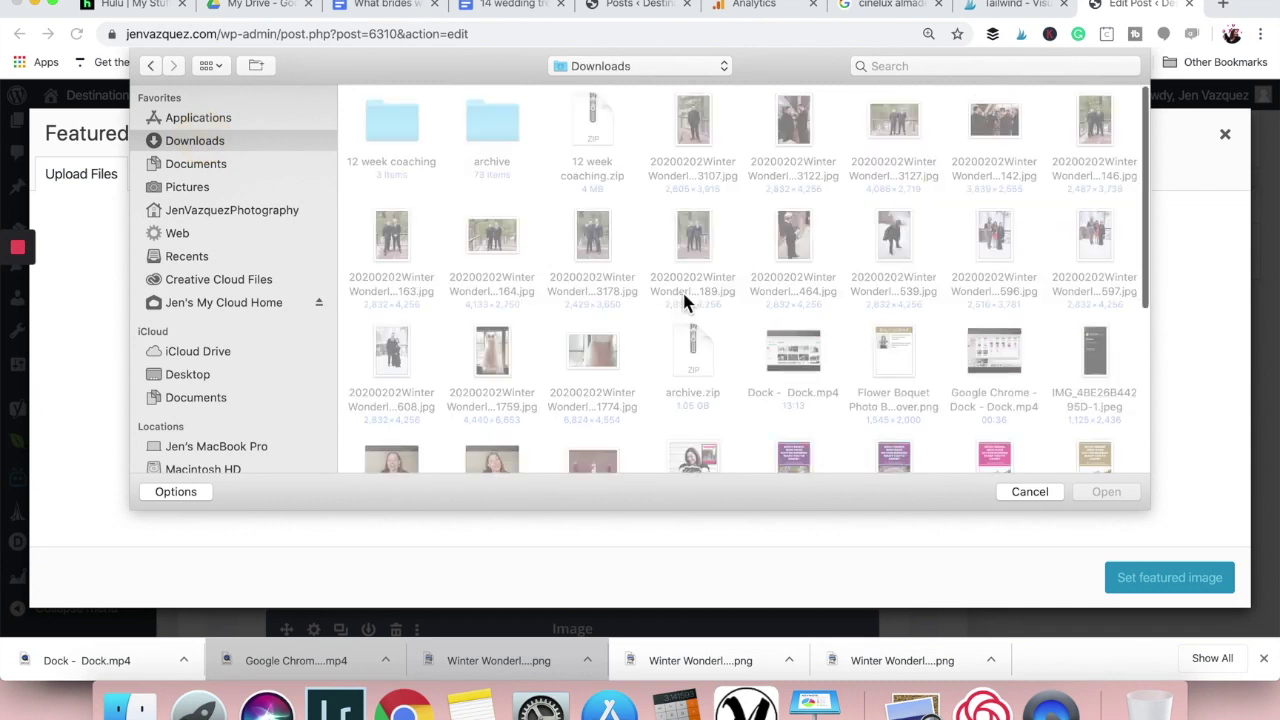
scroll(682, 289, "down", 5)
scroll(685, 300, "down", 3)
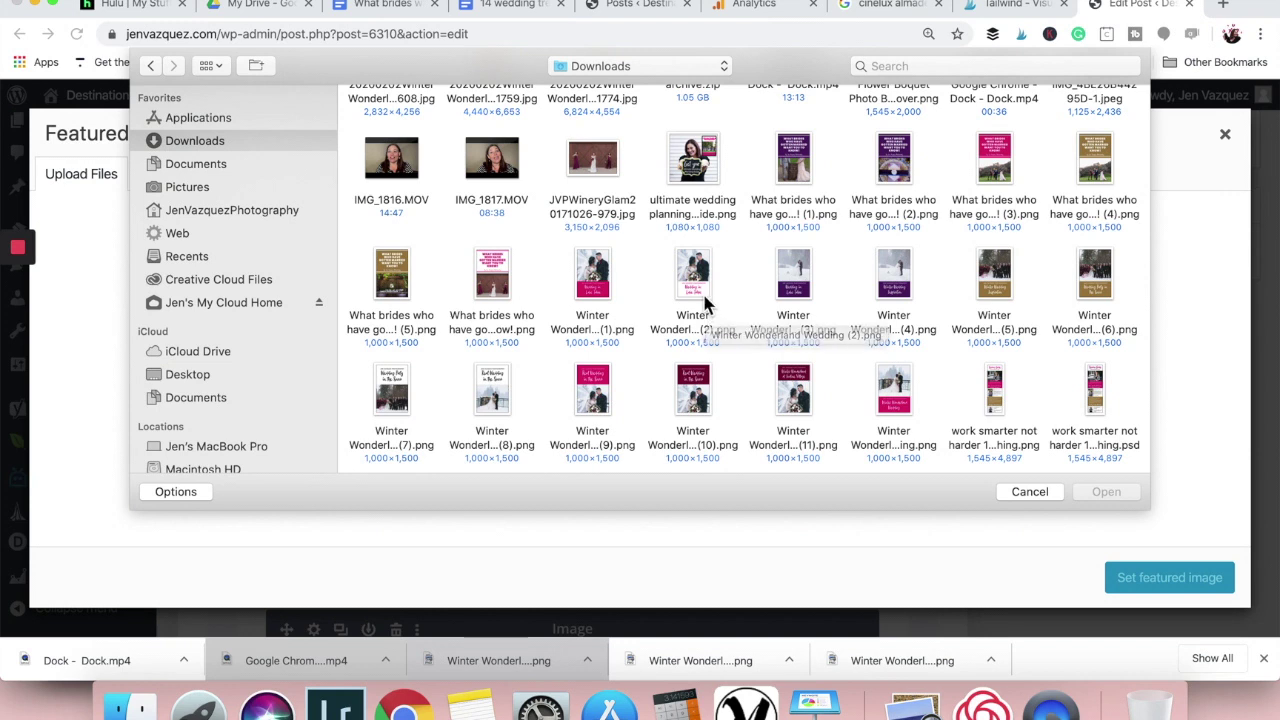
left_click(703, 292)
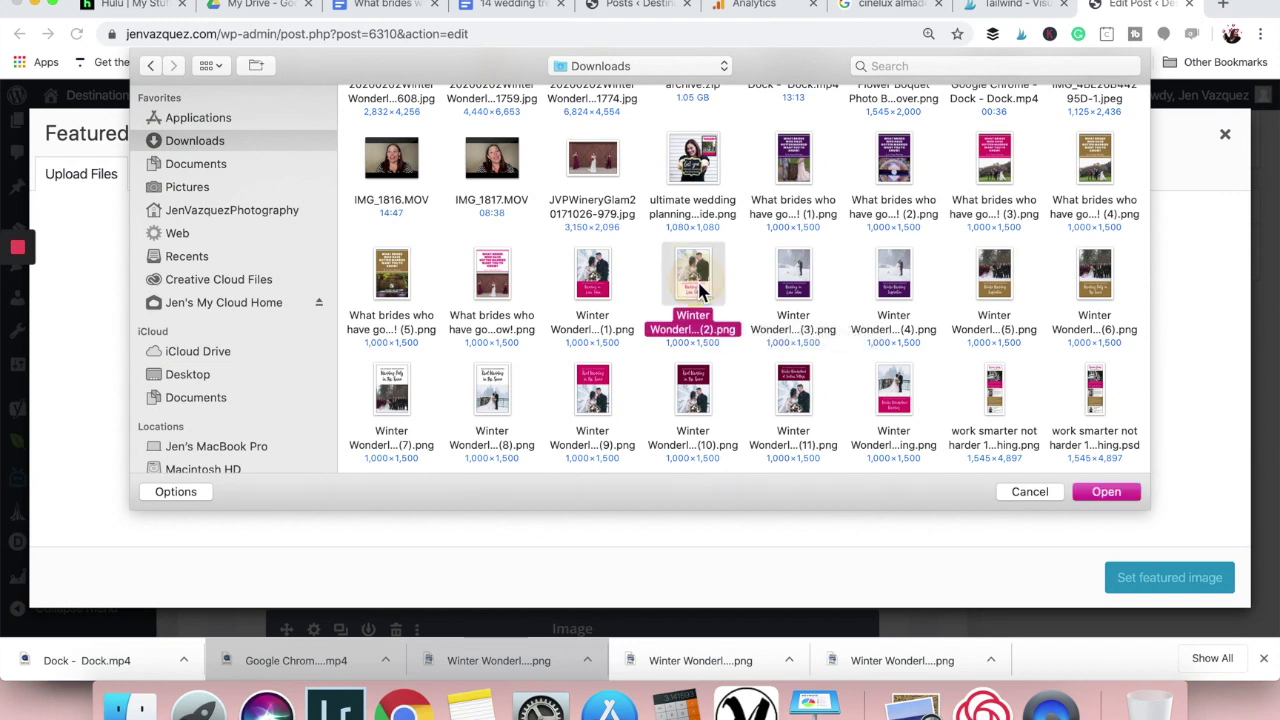
left_click(1106, 493)
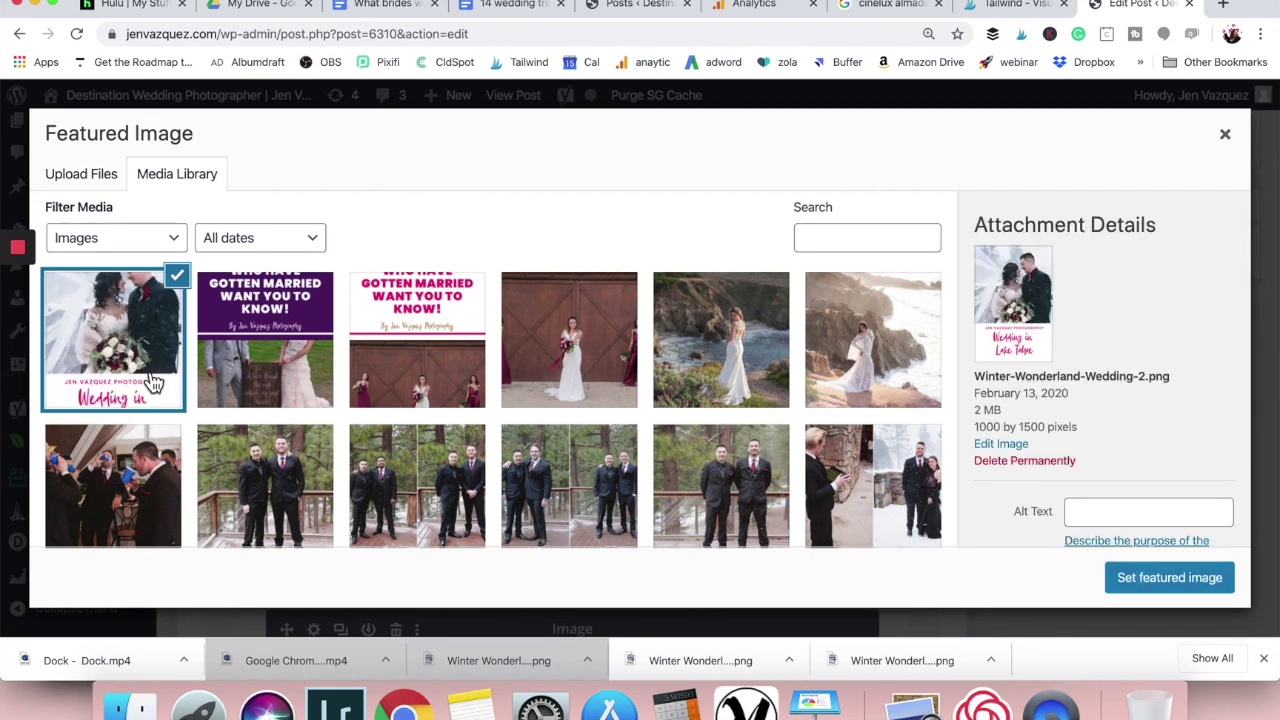
Step: Append the photography studio's name to the uploaded image's title and select the full title
scroll(152, 383, "down", 1)
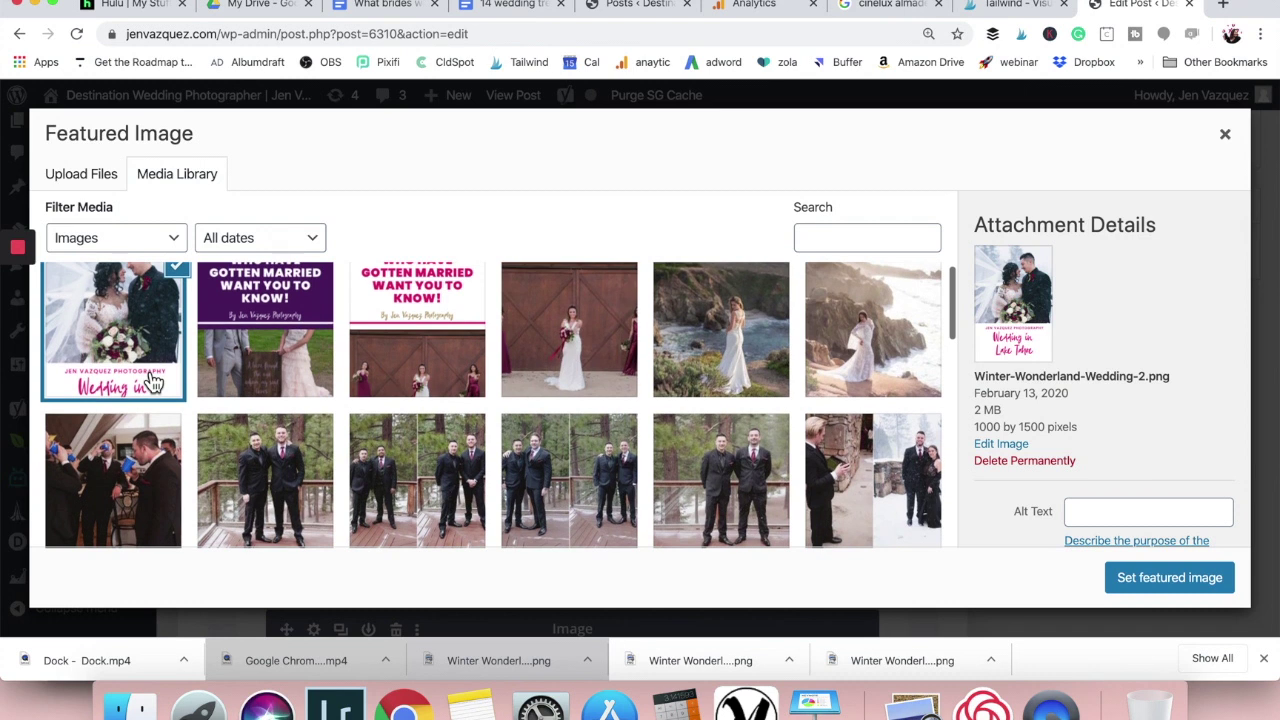
scroll(1018, 428, "down", 5)
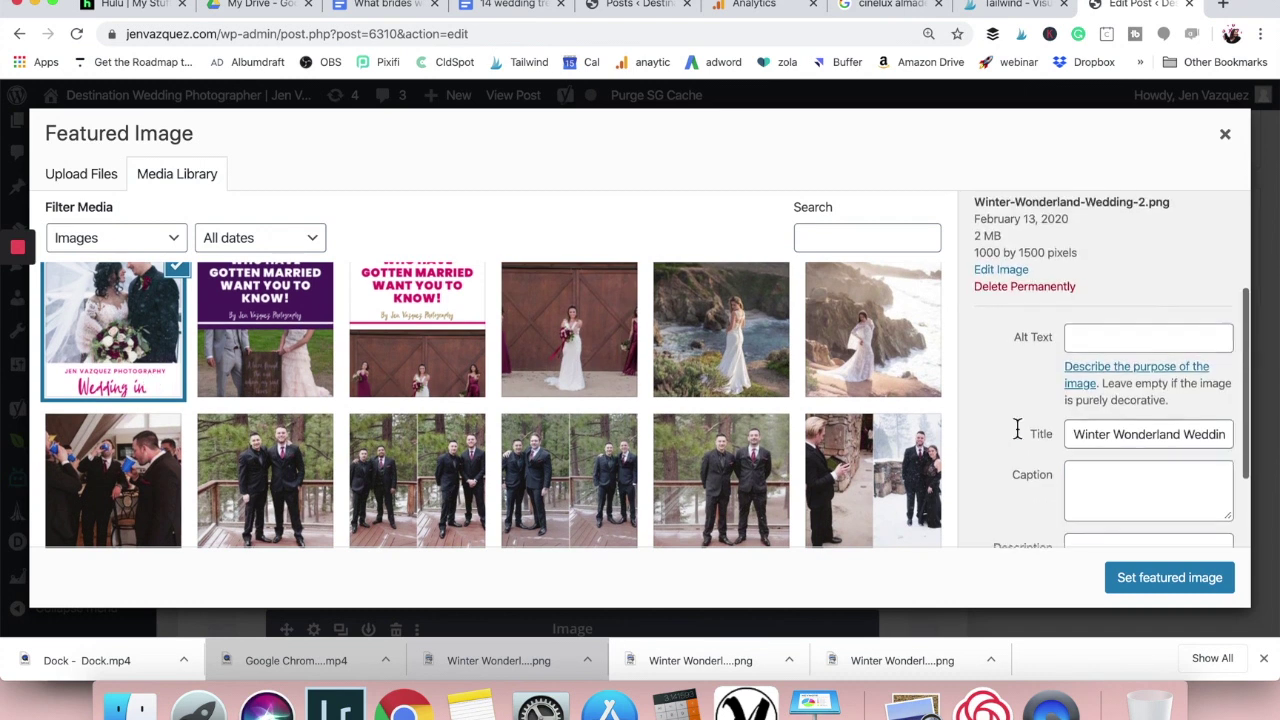
left_click(1118, 358)
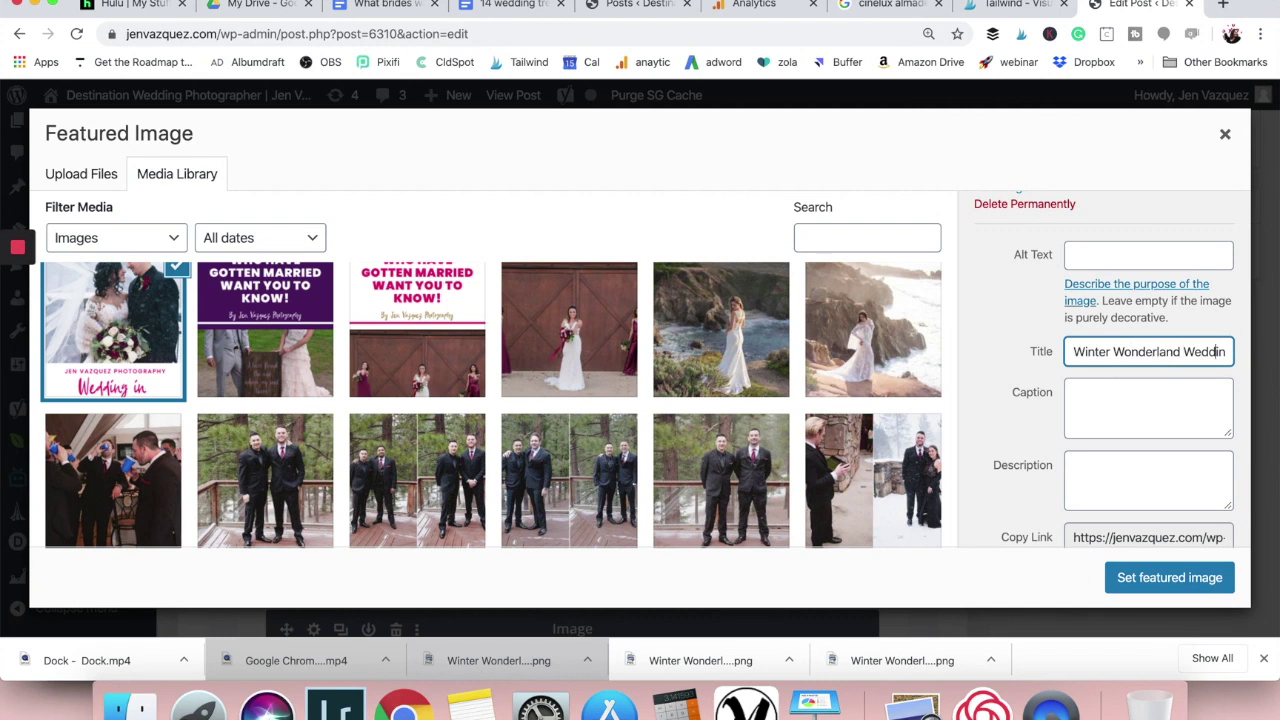
key("End")
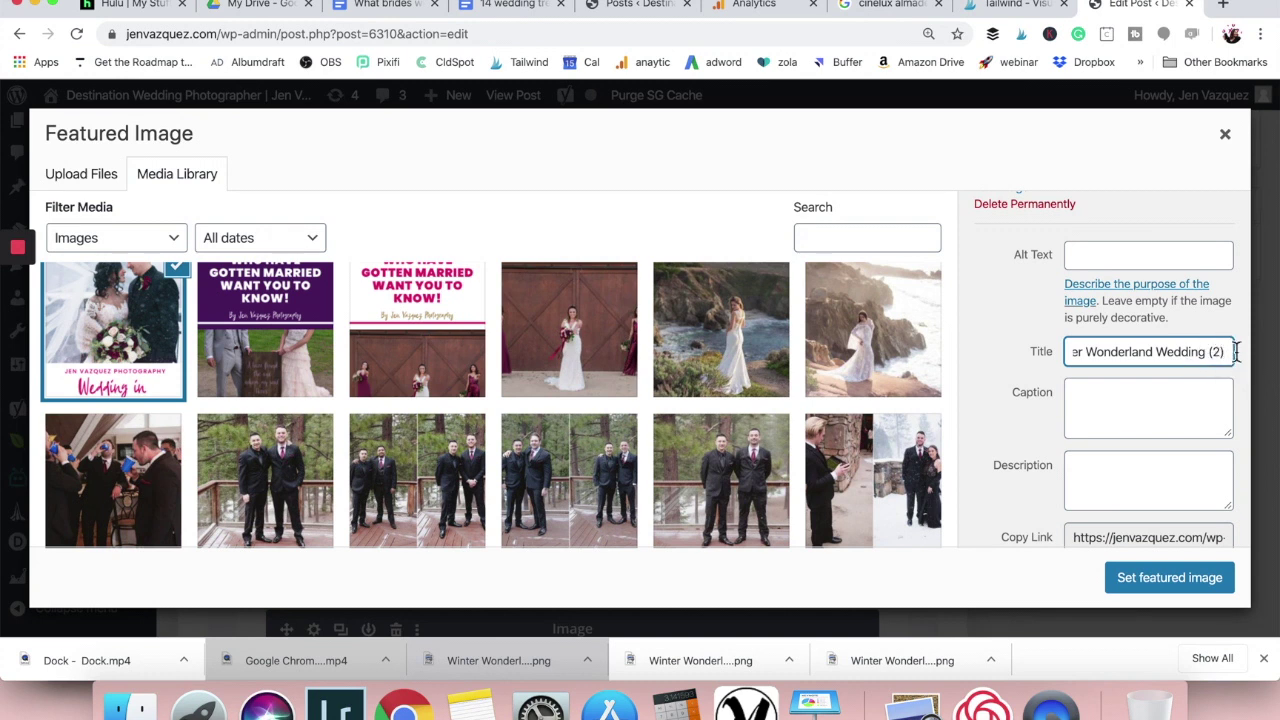
type("Jen Vazquez Photography")
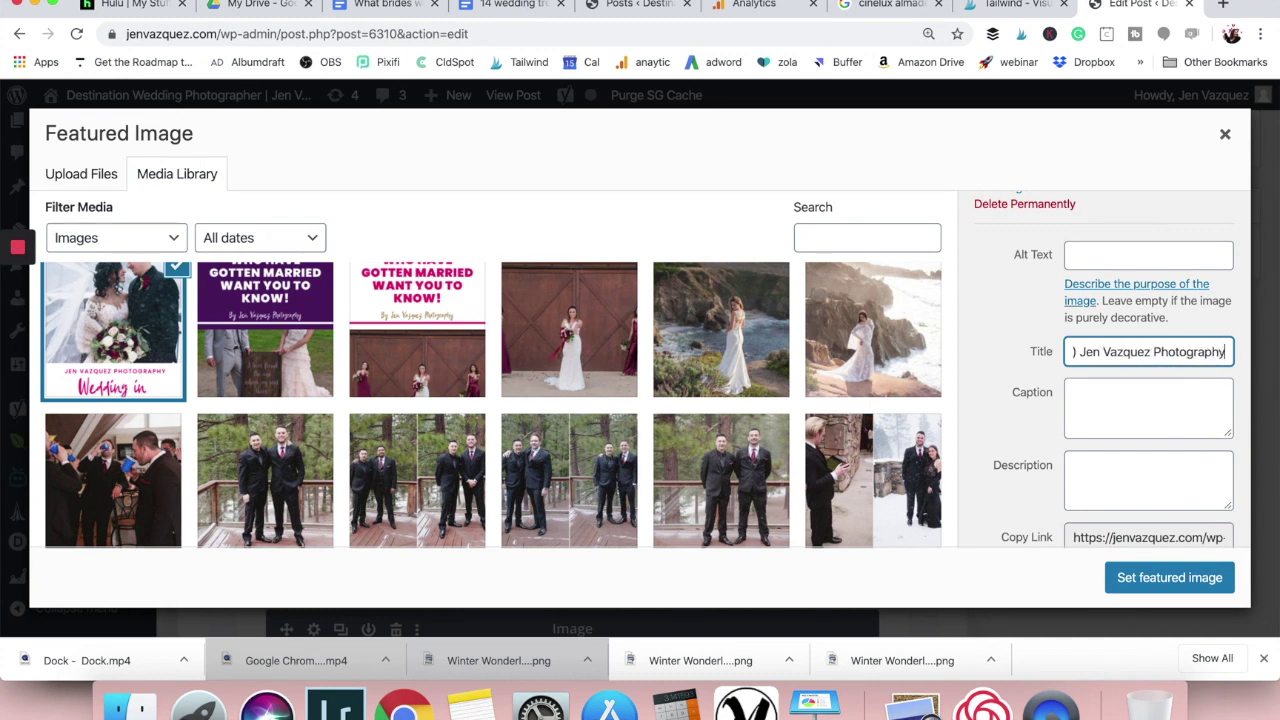
triple_click(1180, 356)
key("super+c")
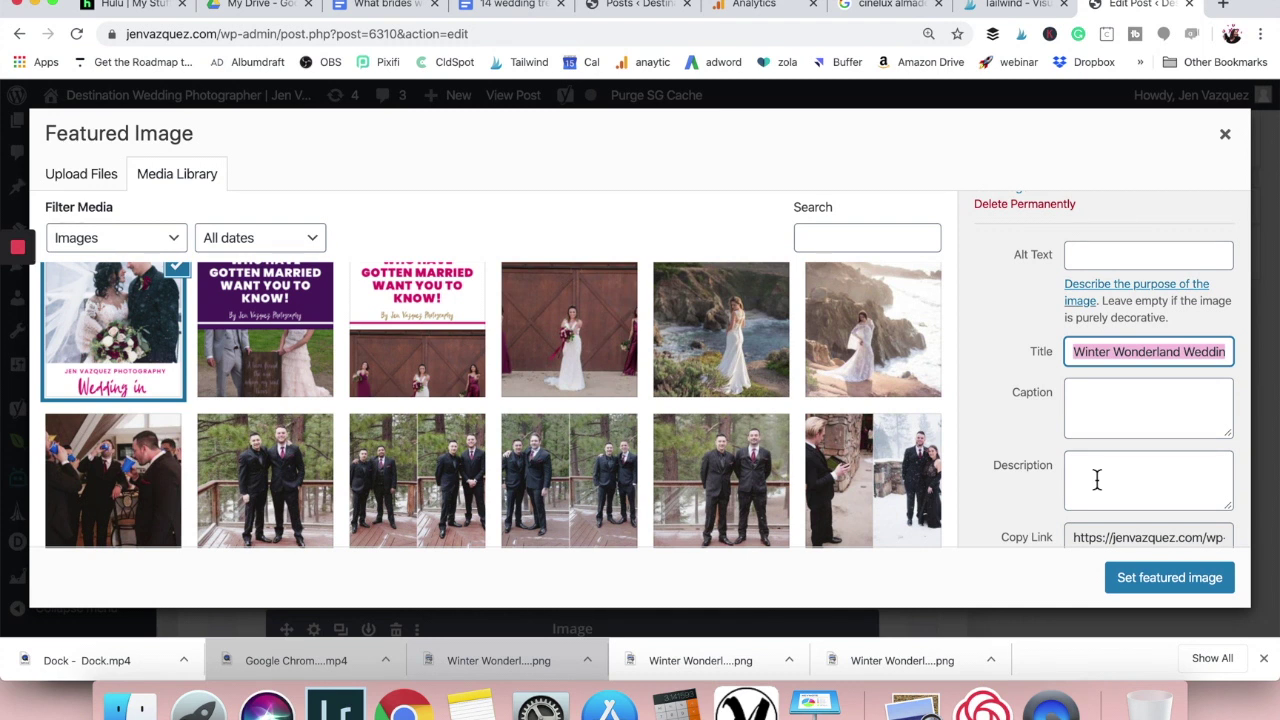
Step: Paste the image title into the Alt Text and Description fields, moving the studio name first
left_click(1094, 258)
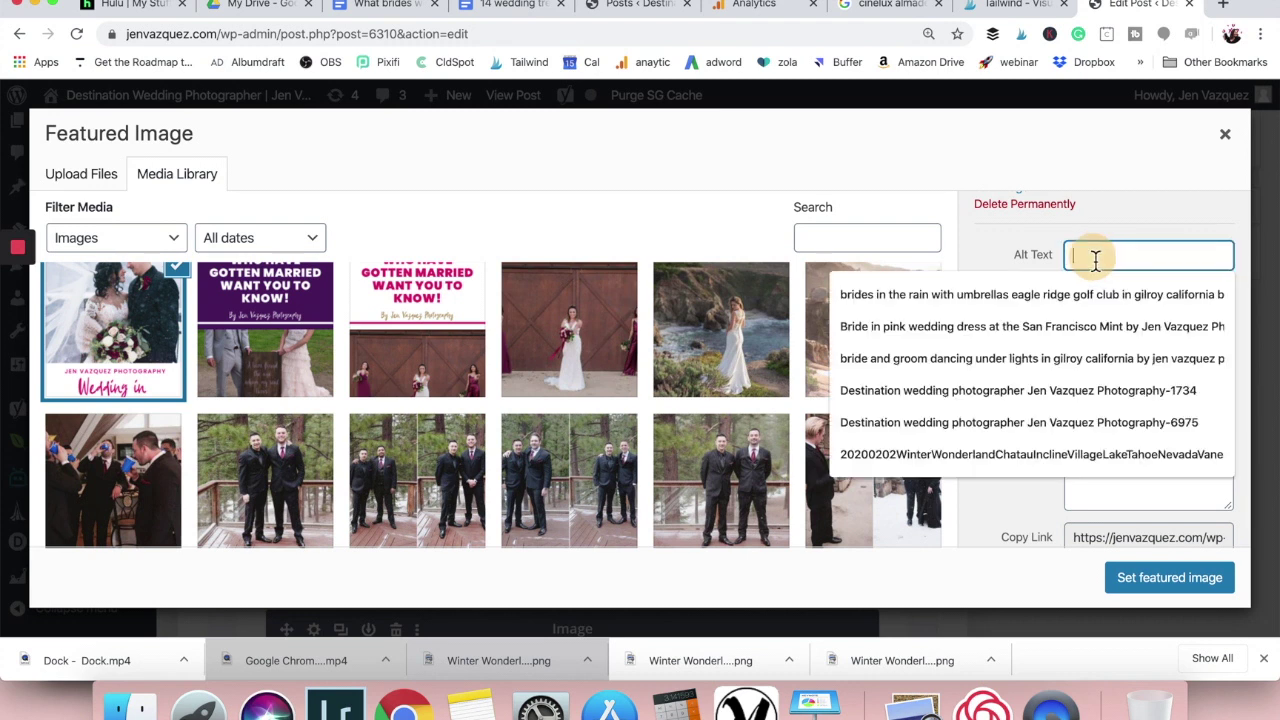
key("super+v")
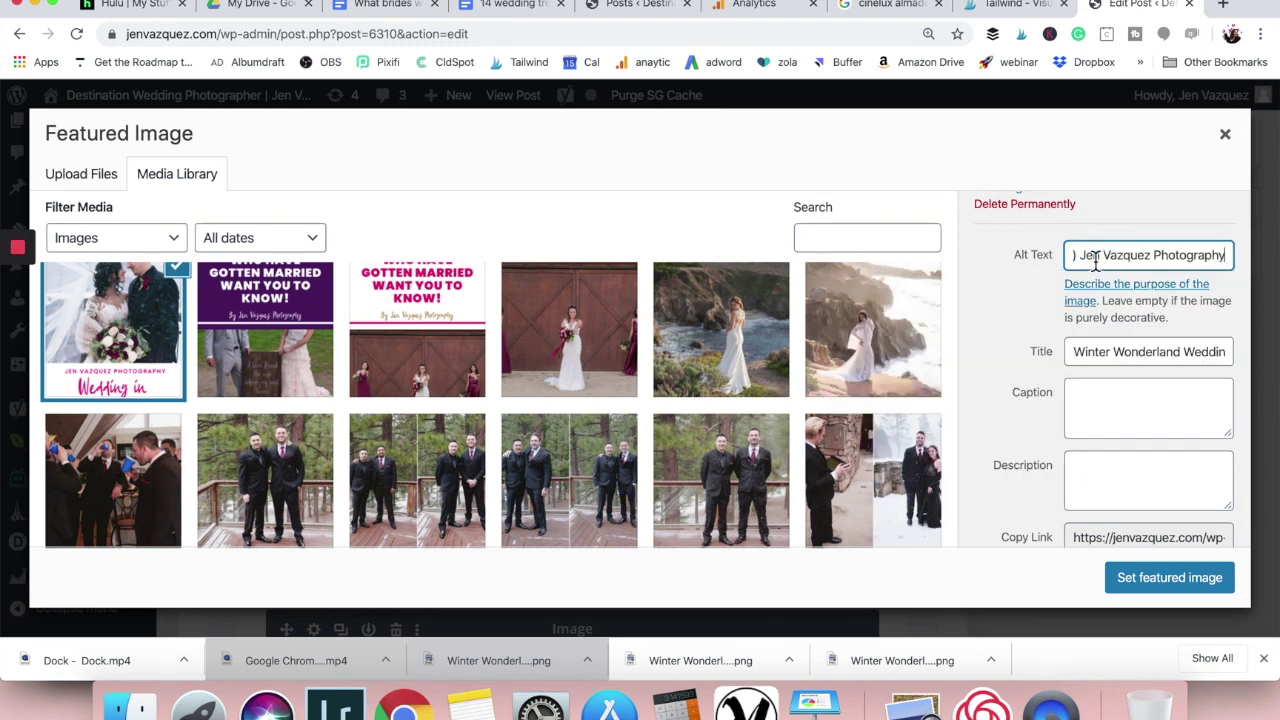
left_click(1102, 481)
key("super+v")
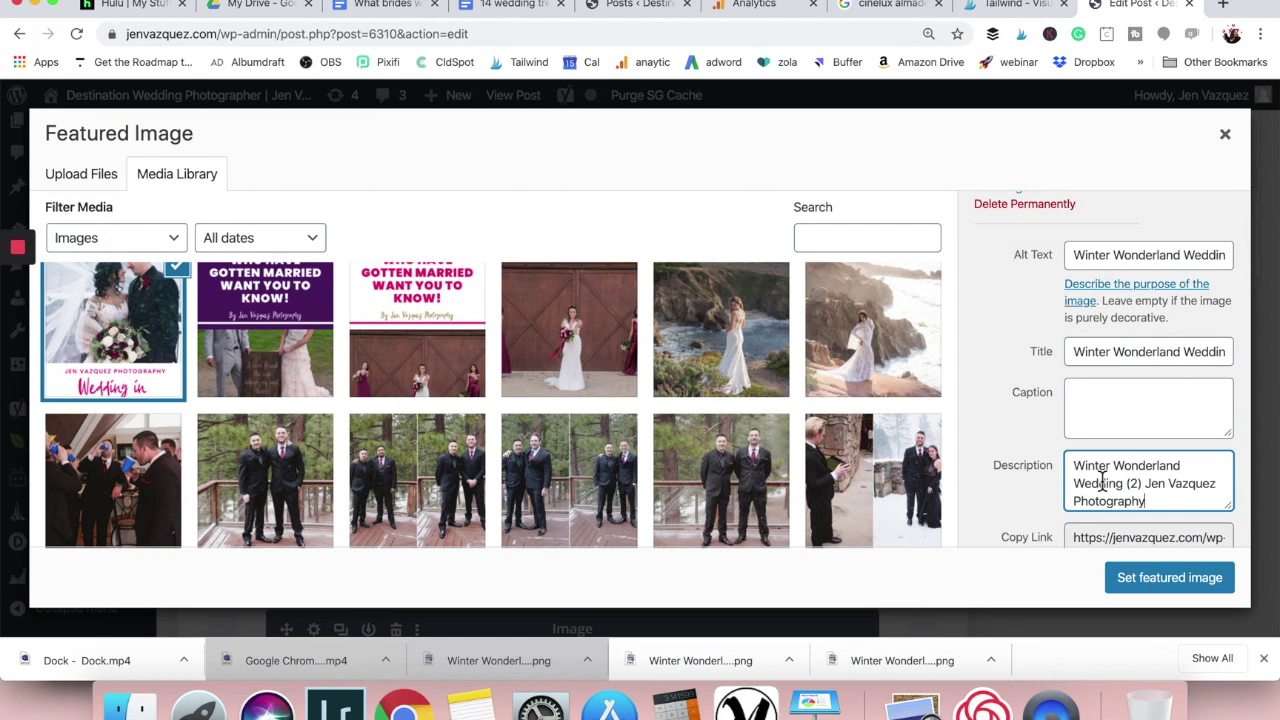
left_click_drag(1142, 485, 1166, 510)
key("super+c")
key("BackSpace")
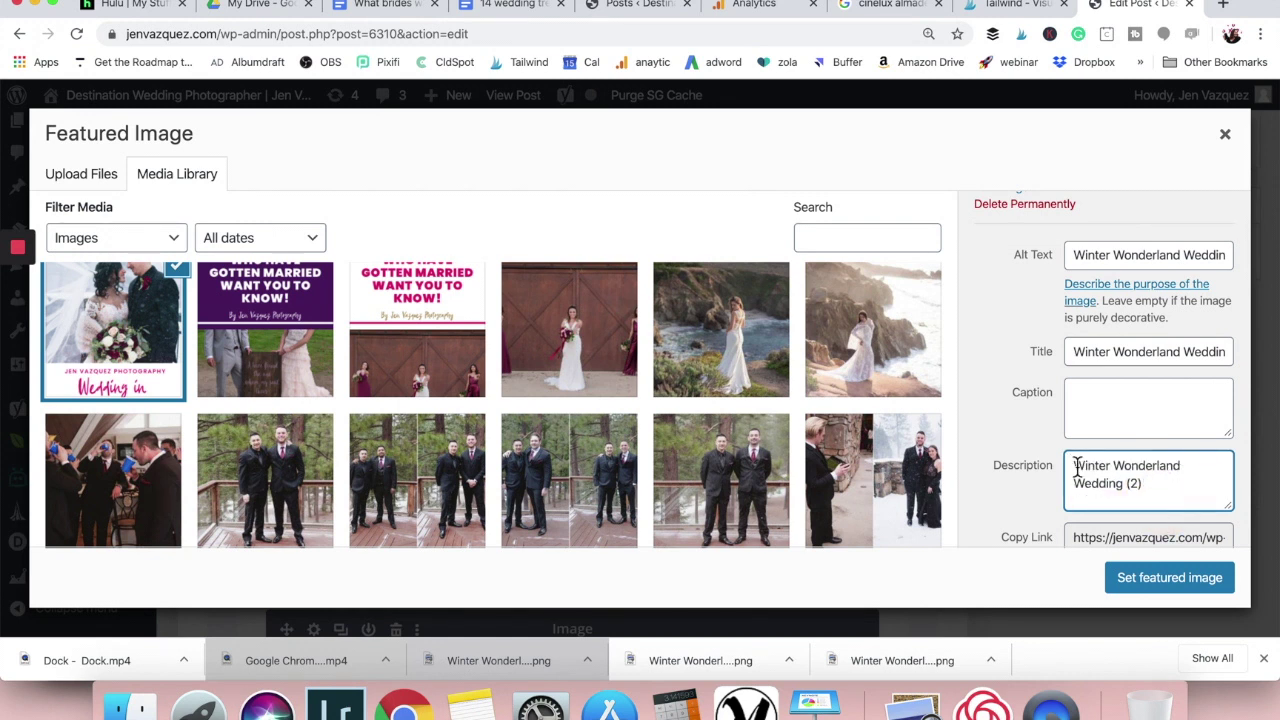
left_click(1075, 466)
key("super+v")
key("Return")
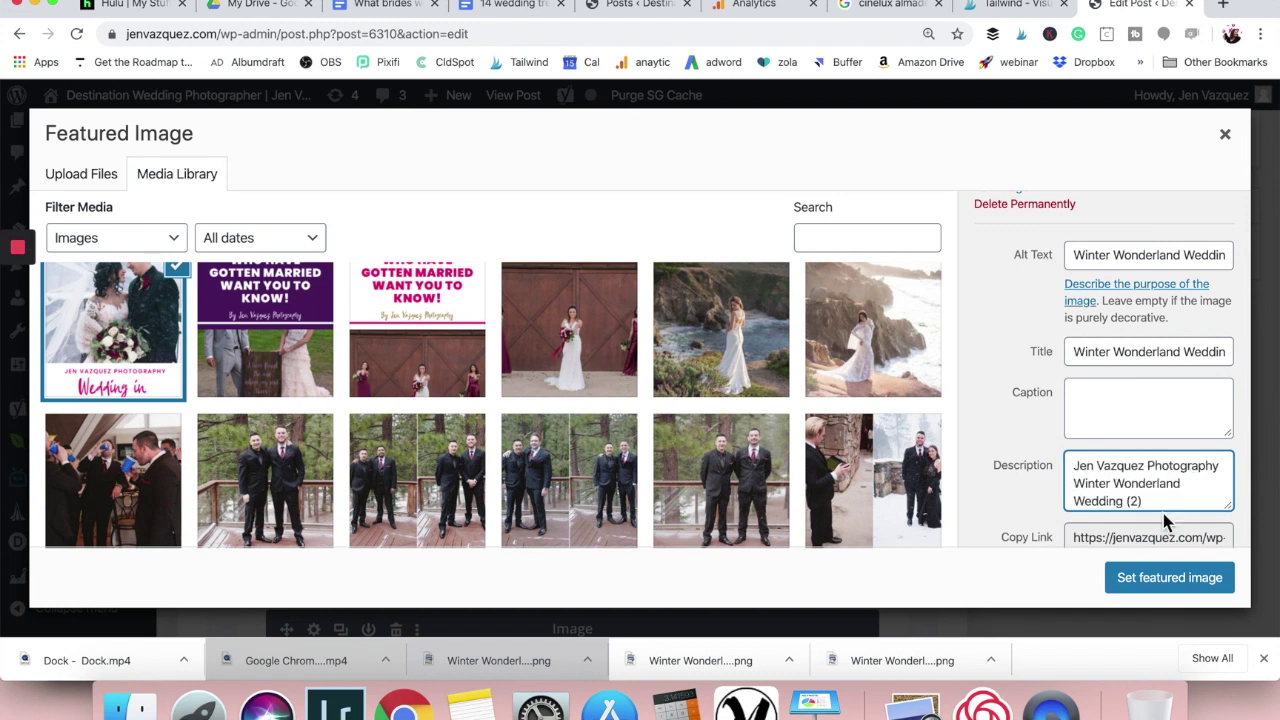
Step: Rewrite the alt text to read 'Real Wedding in Lake Tahoe'
left_click(1116, 256)
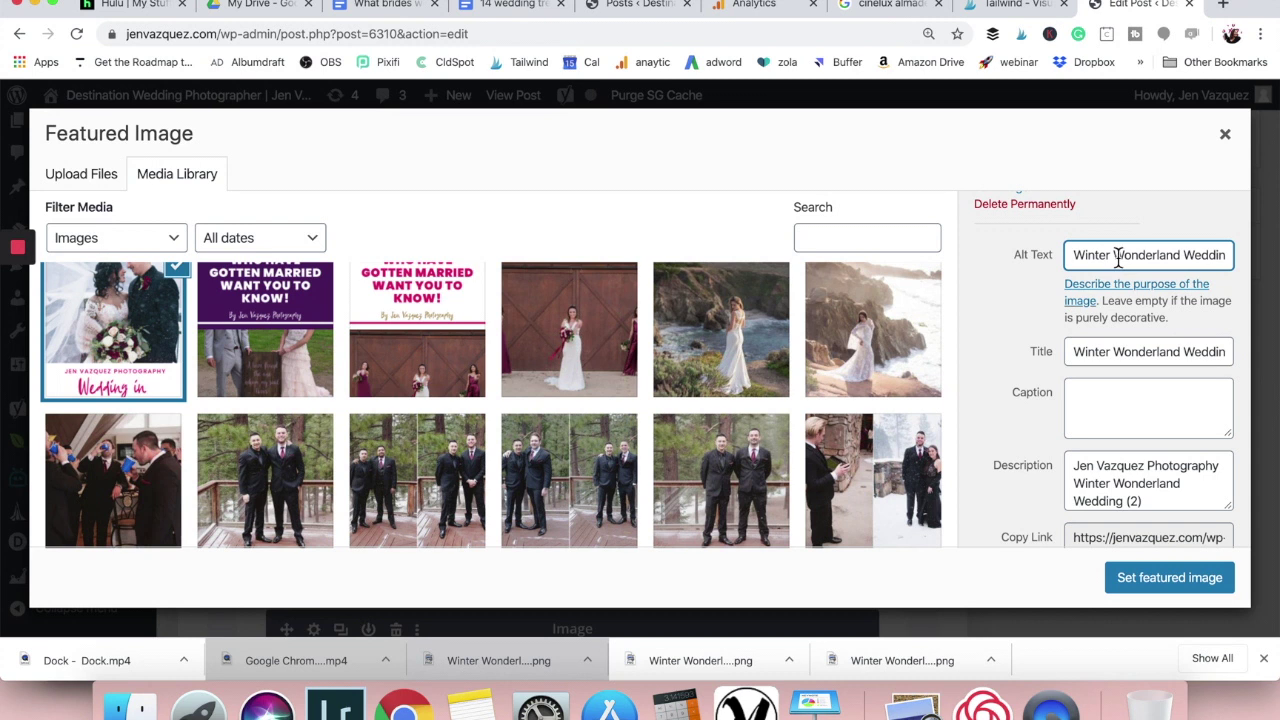
left_click_drag(1076, 256, 1180, 257)
type("Real Wedding (2) Jen Vazqu")
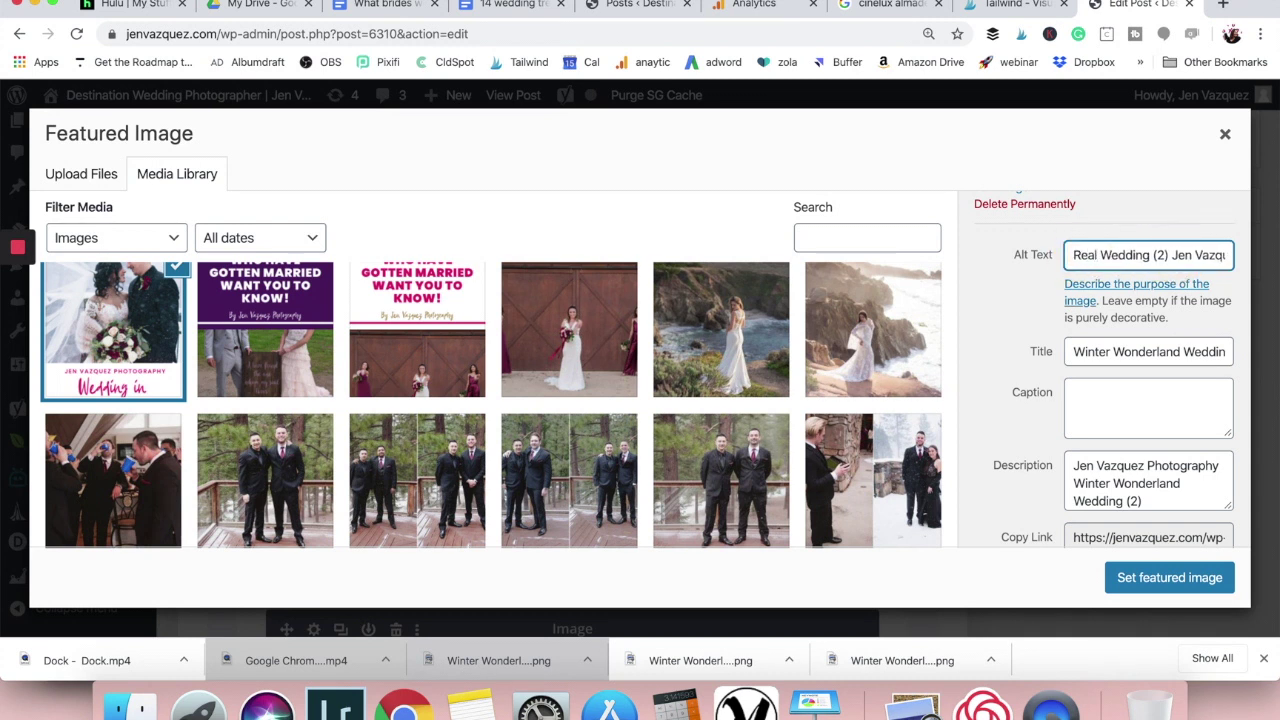
left_click(1152, 255)
type("in Lake Tahoe")
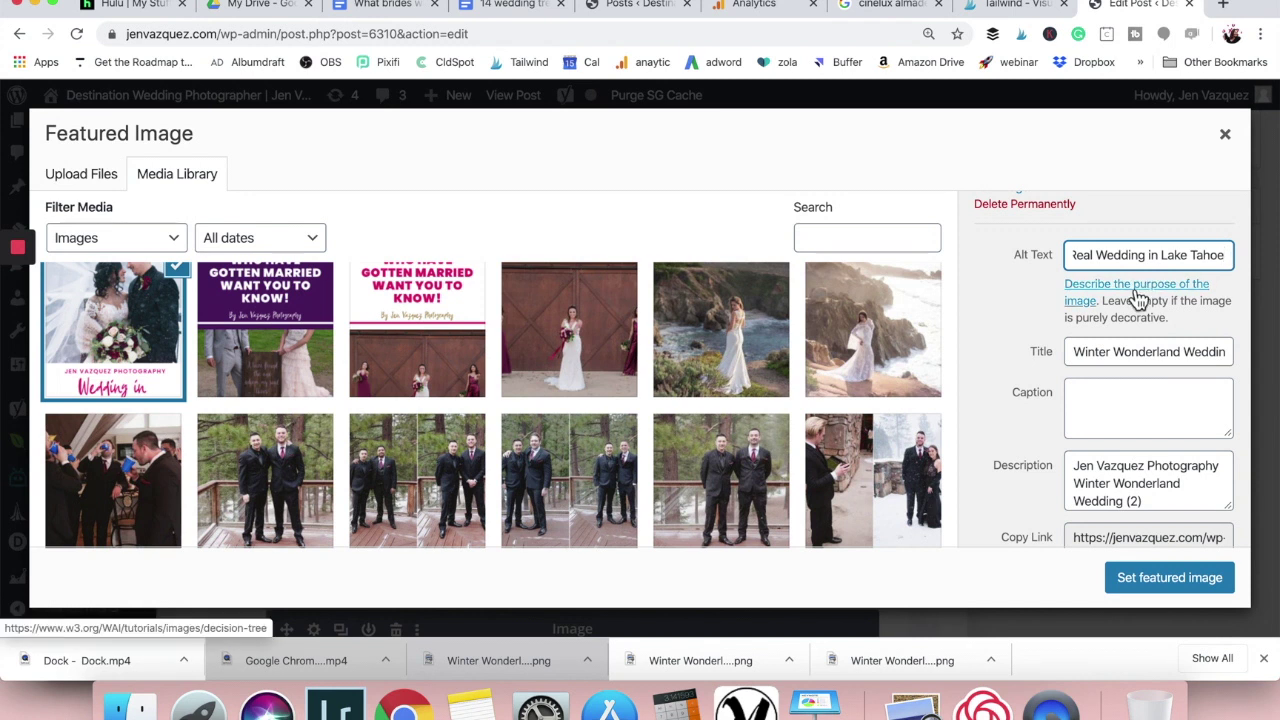
scroll(1138, 300, "down", 1)
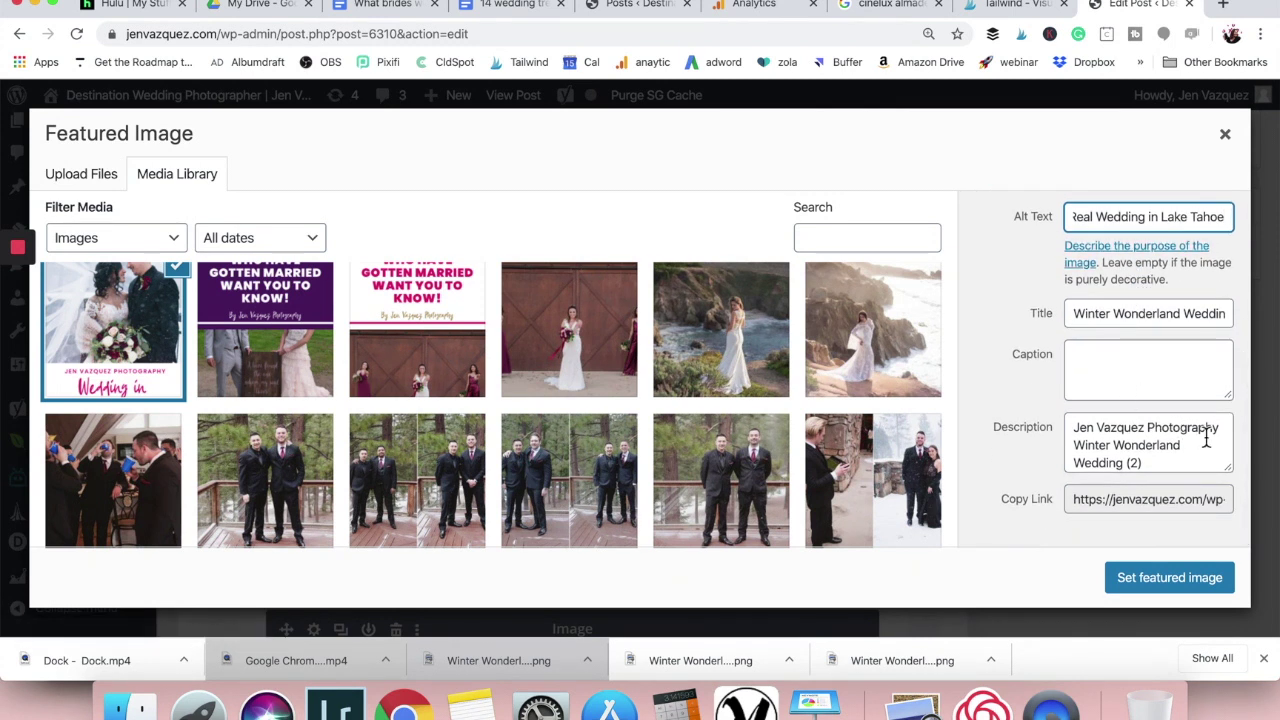
Step: Rewrite the description to begin 'Lake Tahoe Wedding by' followed by the studio name
left_click(1076, 429)
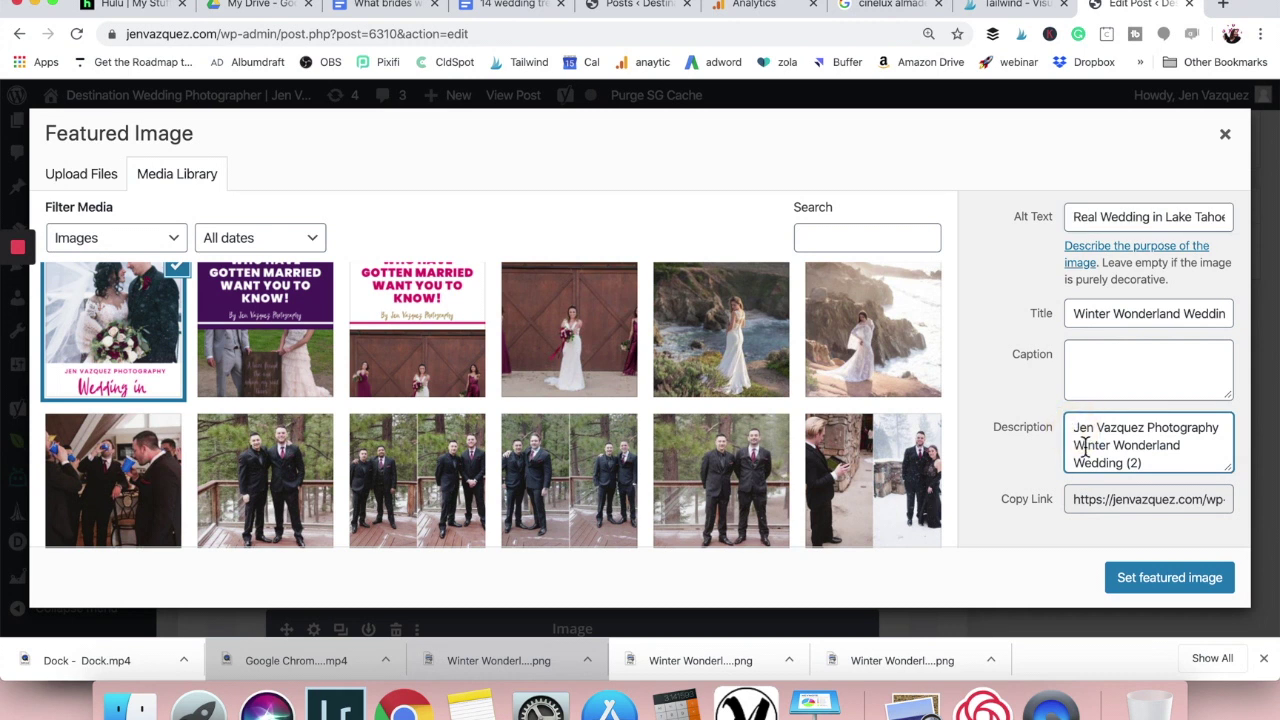
left_click_drag(1124, 463, 1077, 448)
key("super+c")
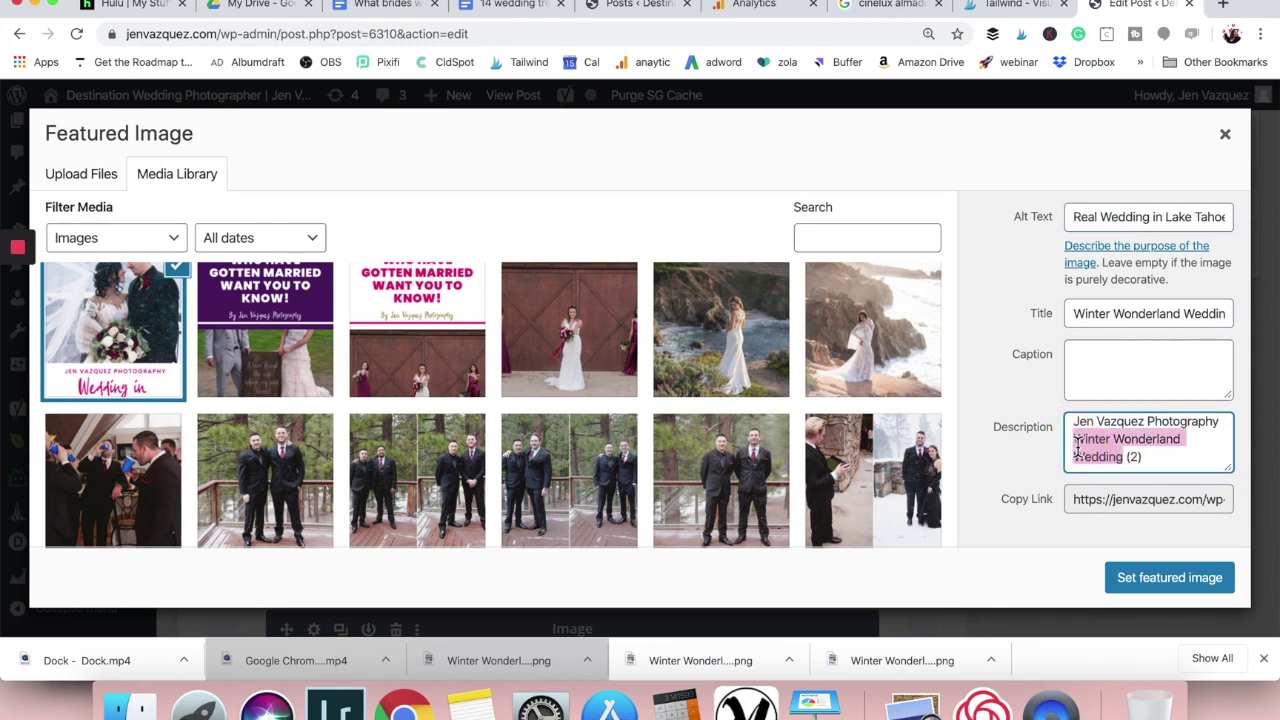
key("BackSpace")
left_click(1073, 427)
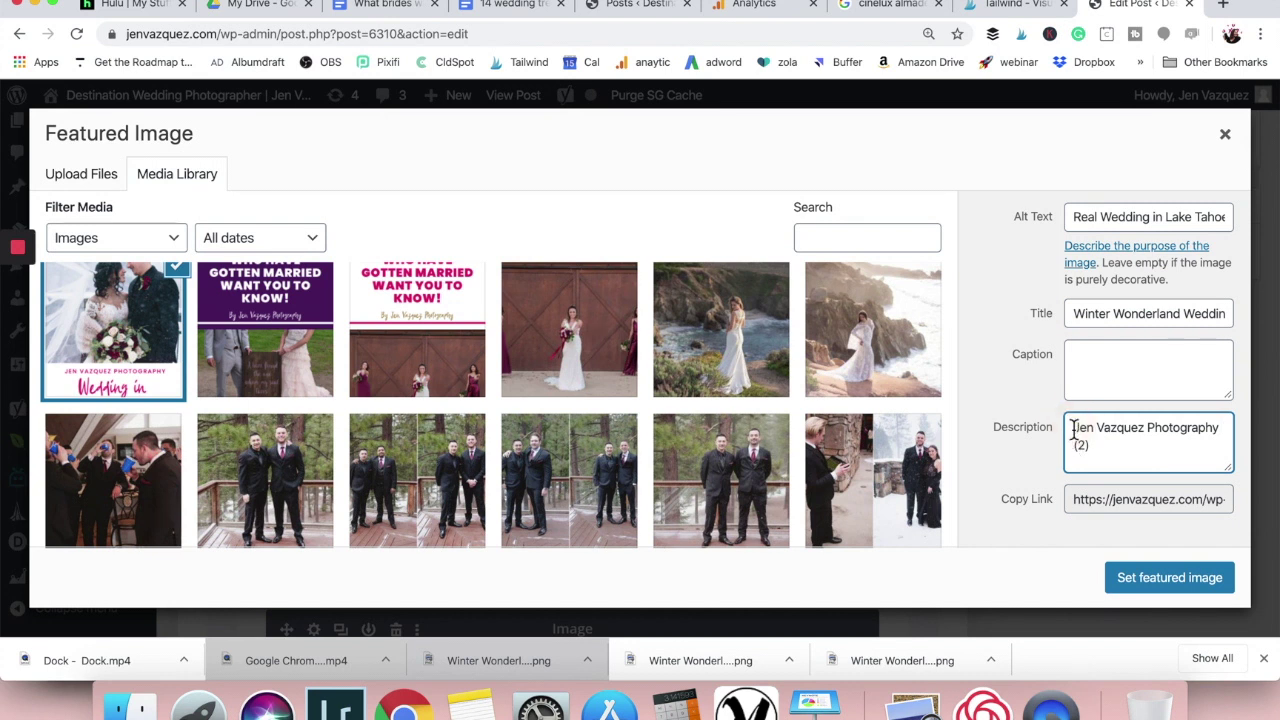
key("super+v")
left_click_drag(1074, 428, 1128, 452)
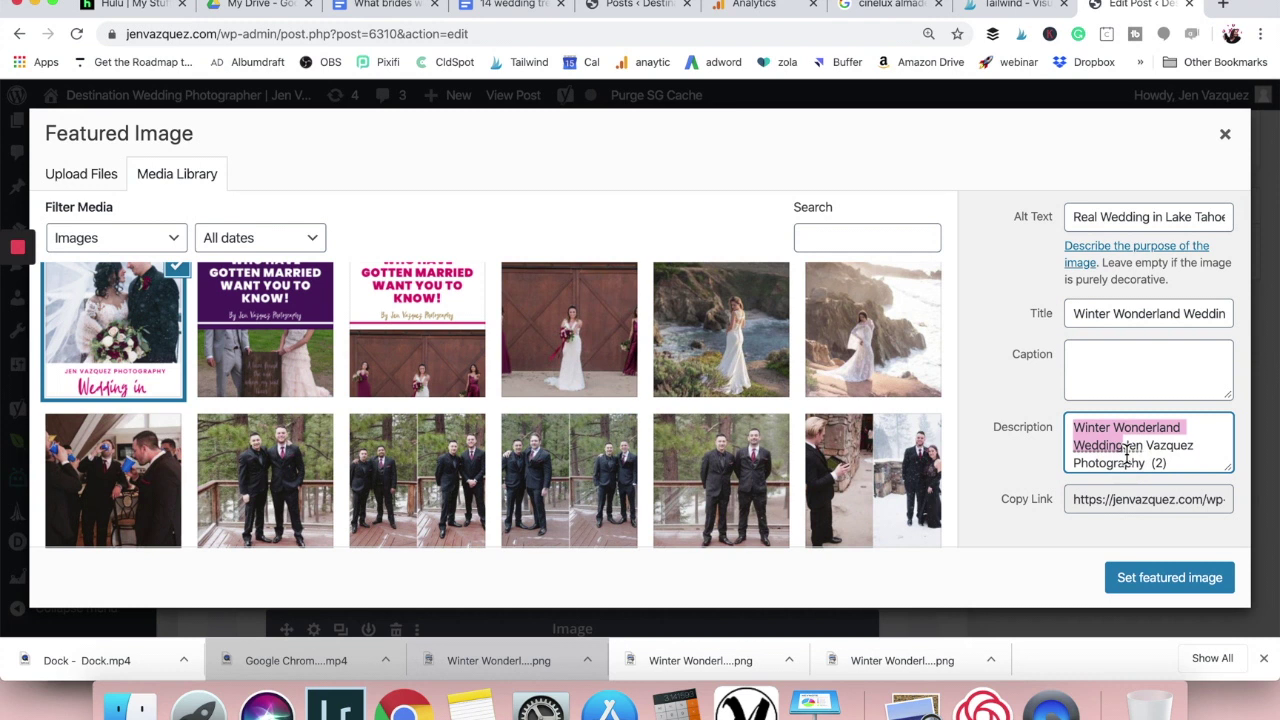
type("Lake Tahoe Wedding by")
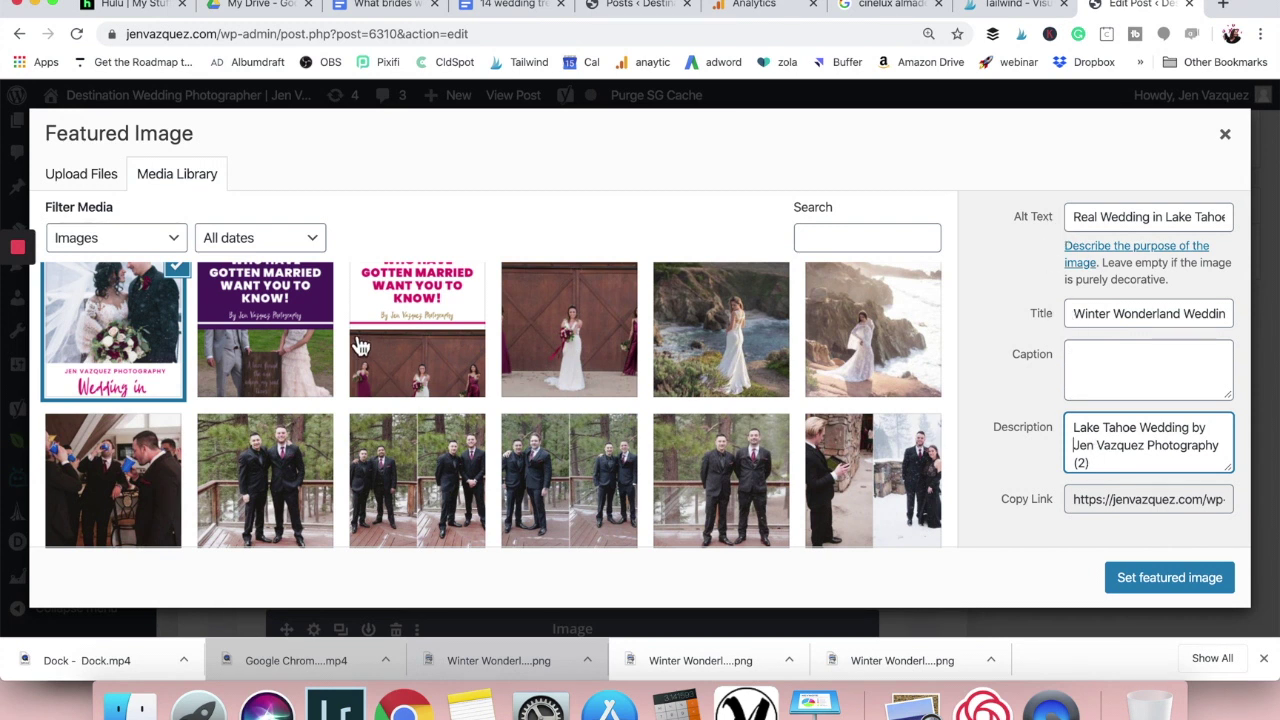
Step: Set the wedding photo as featured image and open the Divi module picker after the Blog module
left_click(1186, 578)
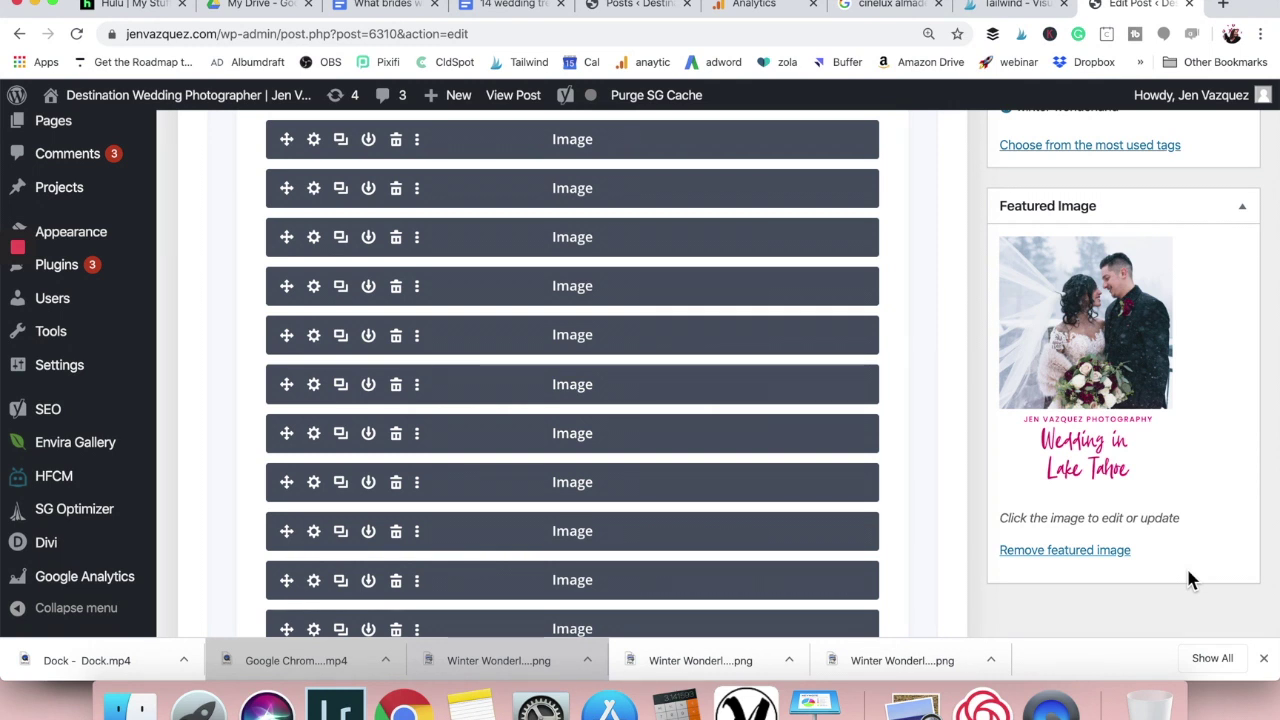
scroll(1189, 575, "down", 10)
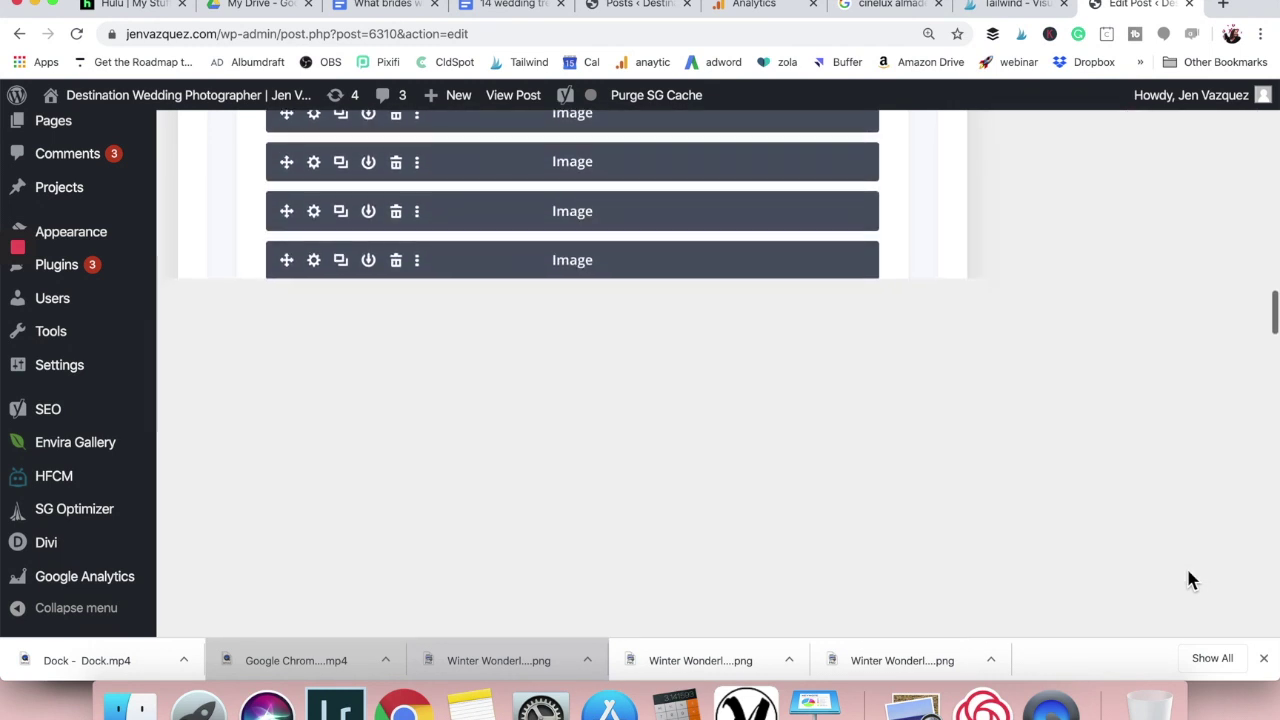
scroll(614, 432, "down", 2)
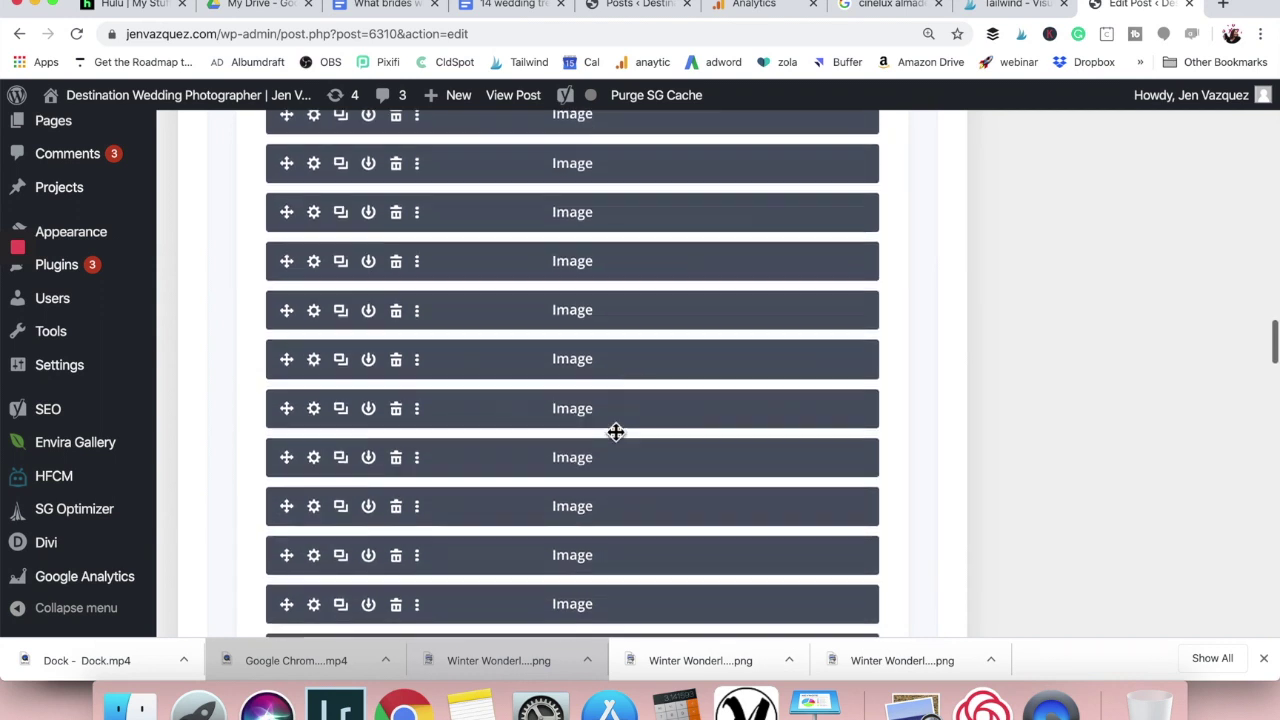
scroll(615, 432, "down", 2)
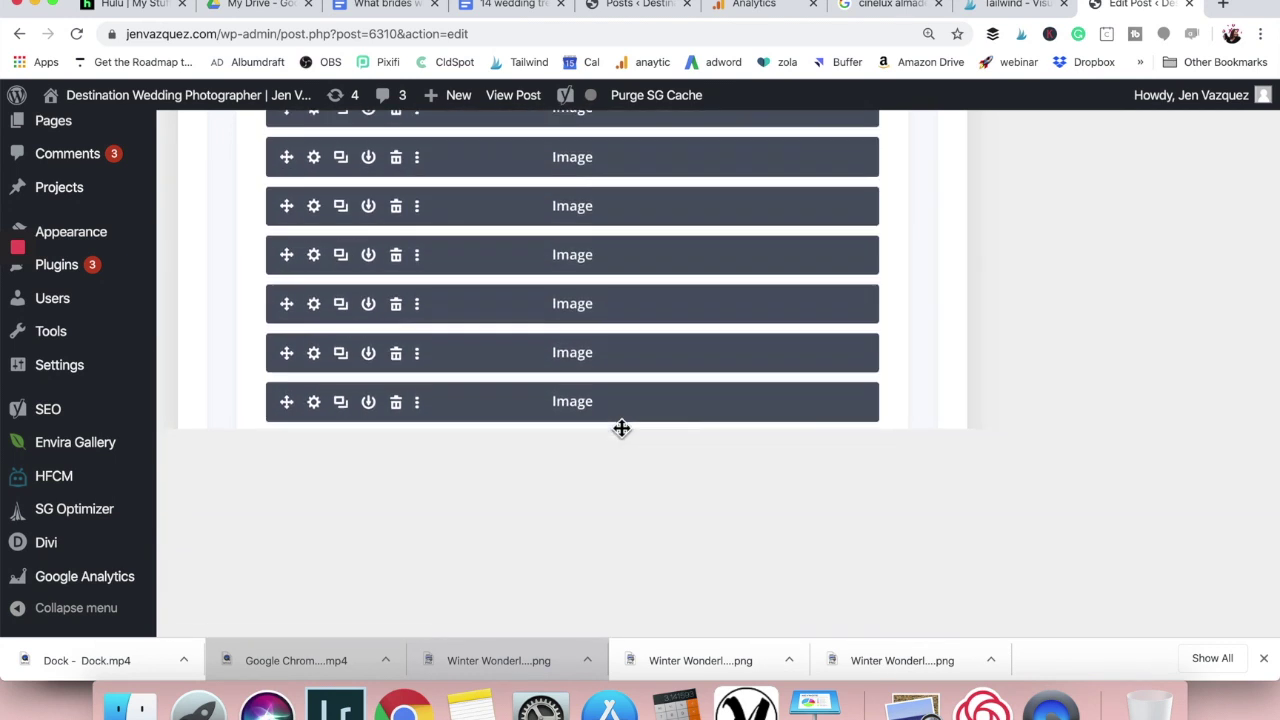
scroll(621, 428, "down", 5)
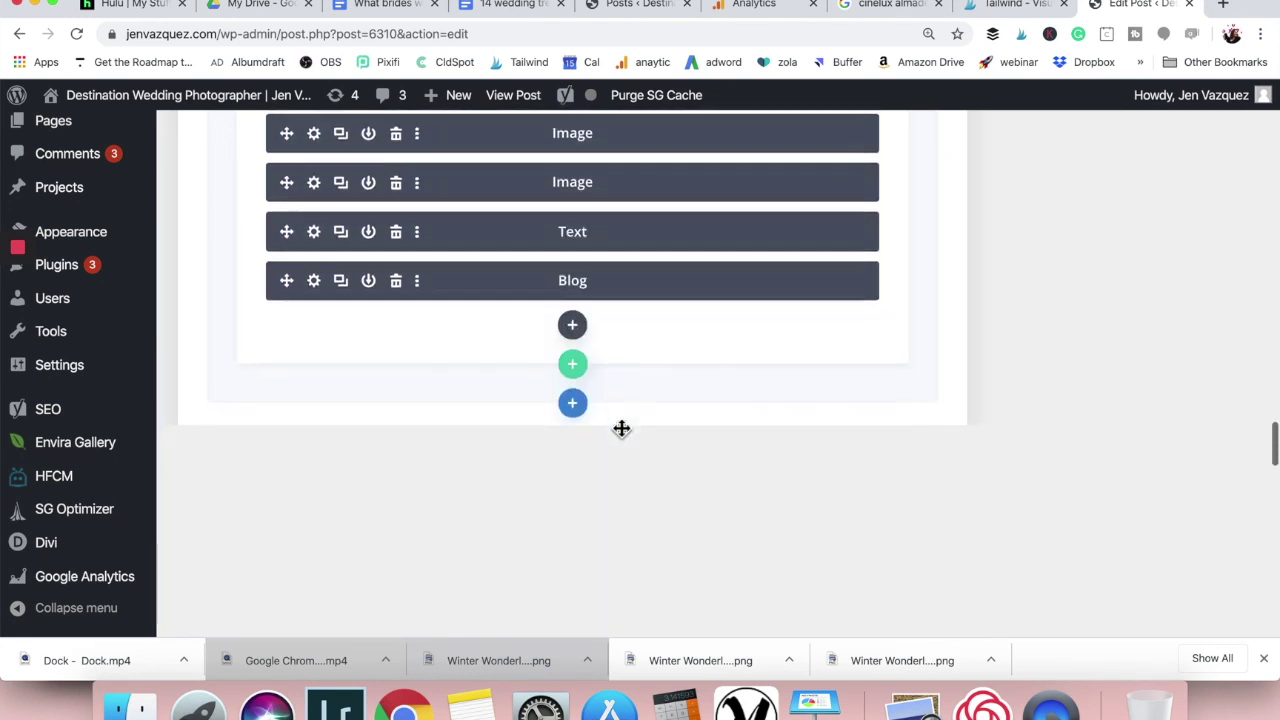
scroll(621, 428, "down", 1)
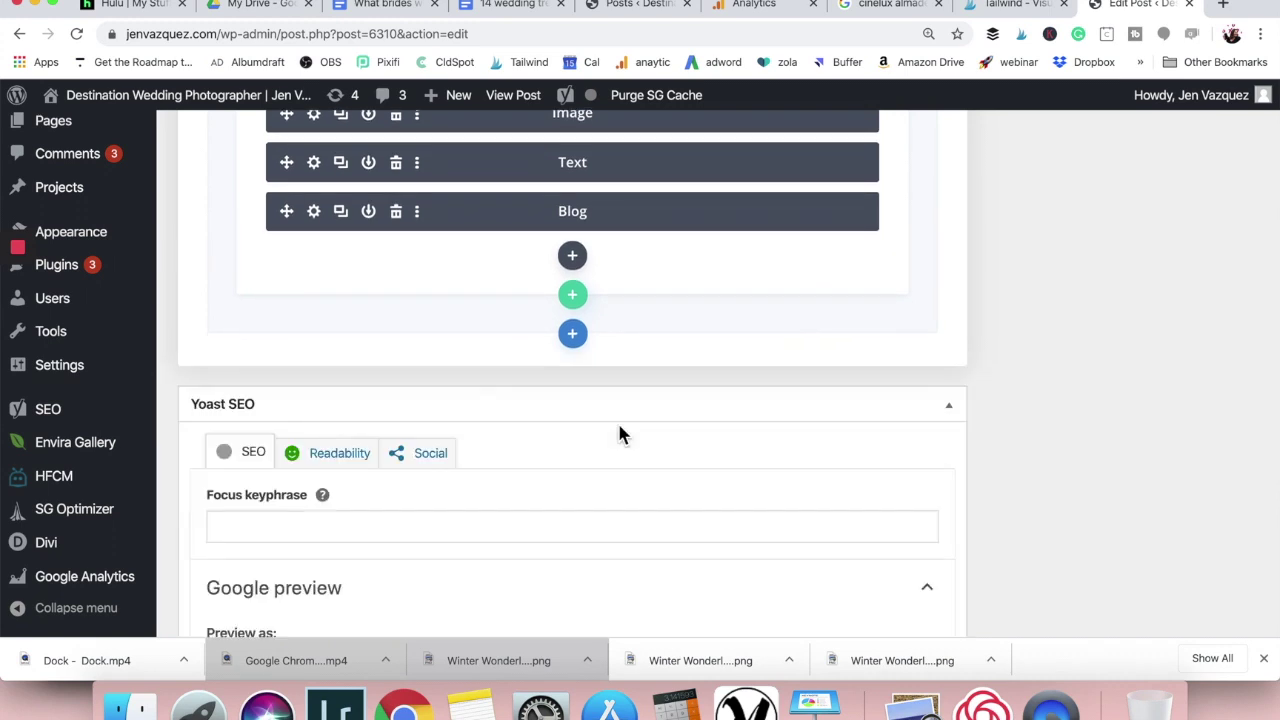
scroll(620, 430, "up", 3)
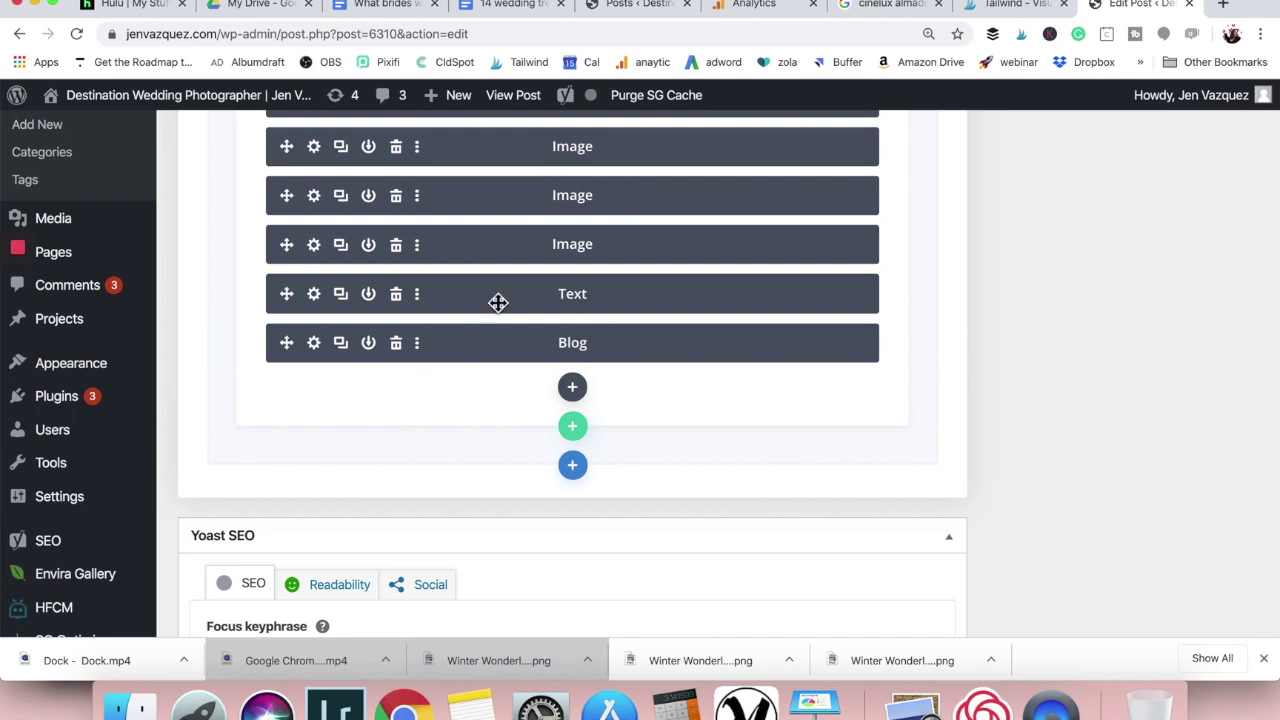
left_click(574, 390)
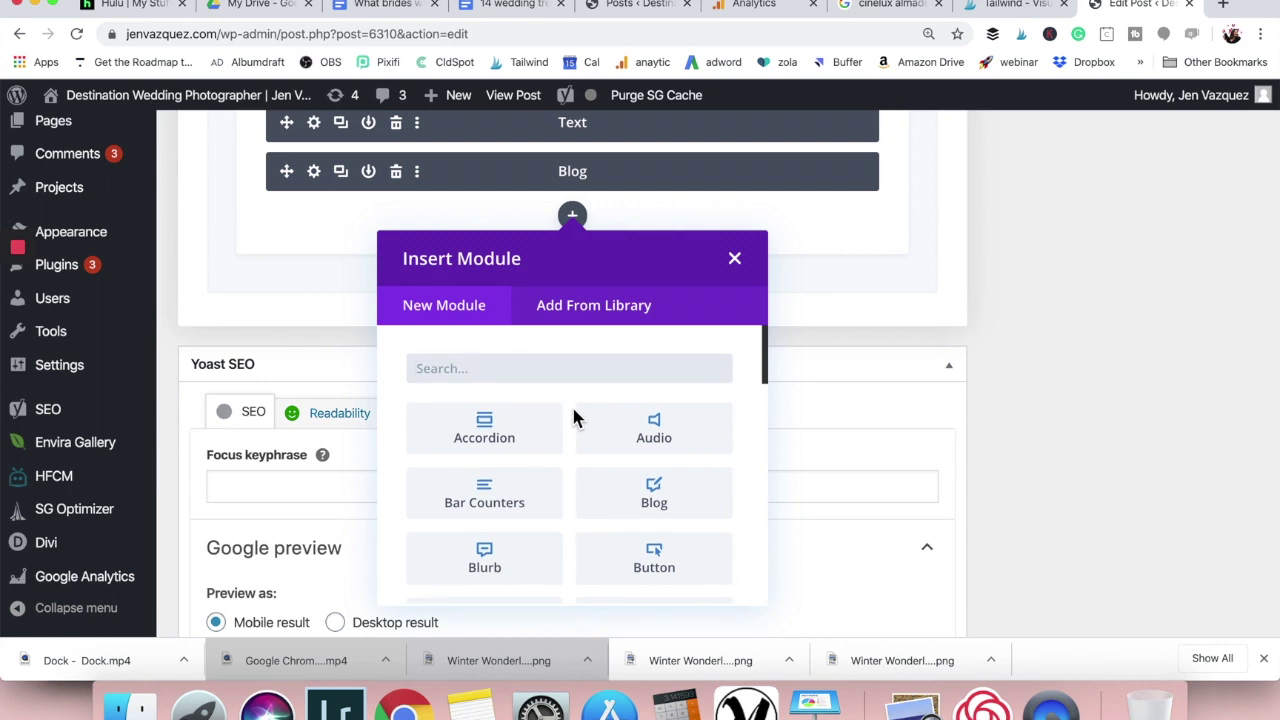
Step: Add an Image module and upload Winter Wonderland Wedding (7).png from Downloads for it
scroll(574, 412, "down", 10)
scroll(574, 418, "up", 2)
left_click(489, 396)
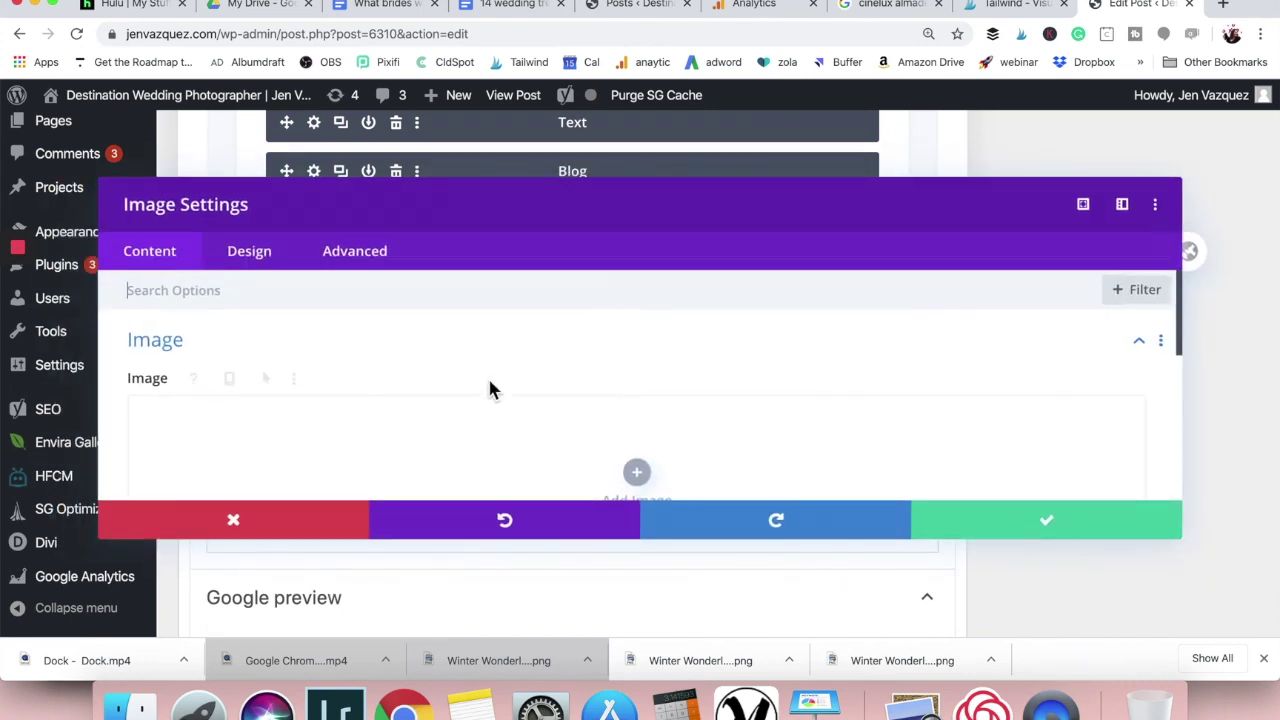
left_click(640, 474)
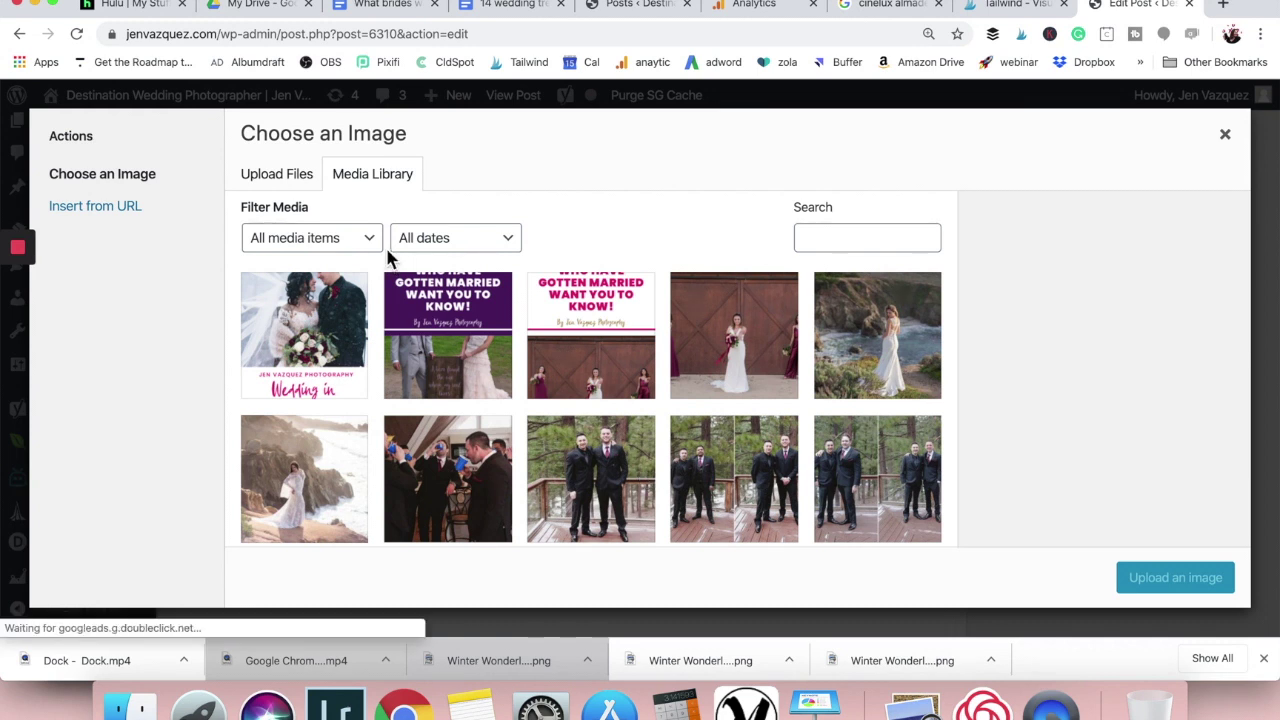
left_click(306, 183)
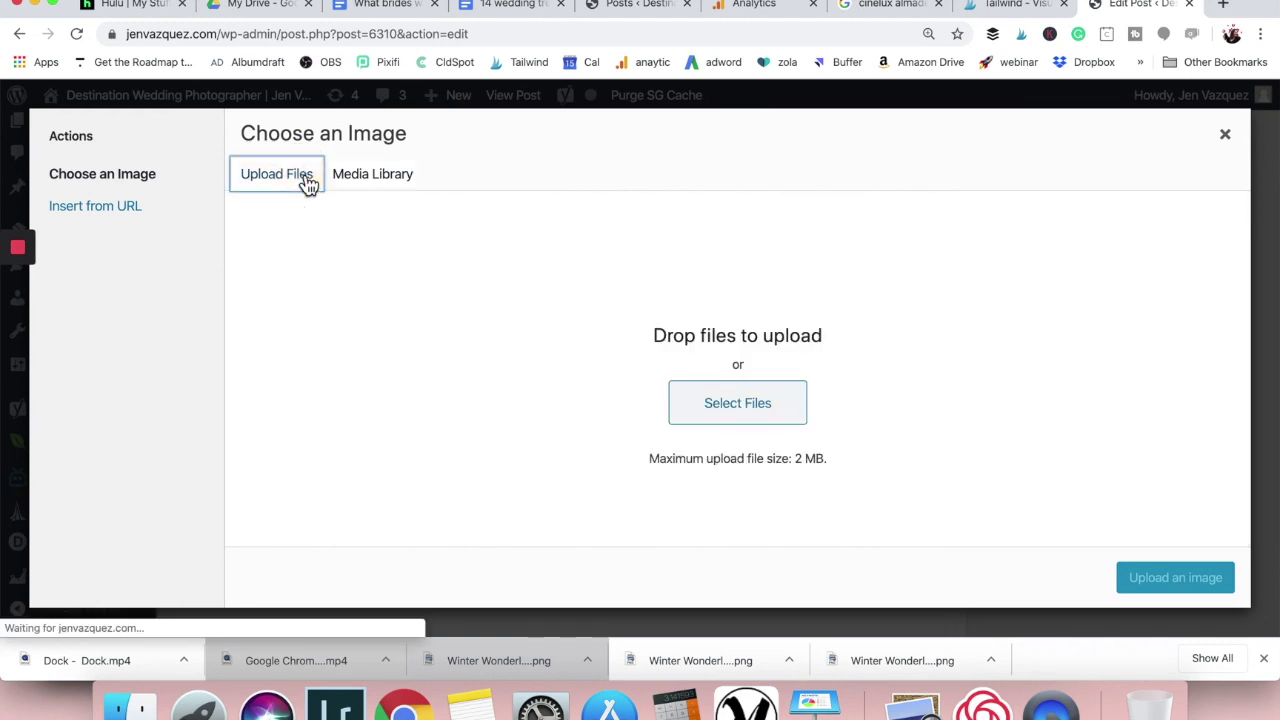
left_click(747, 427)
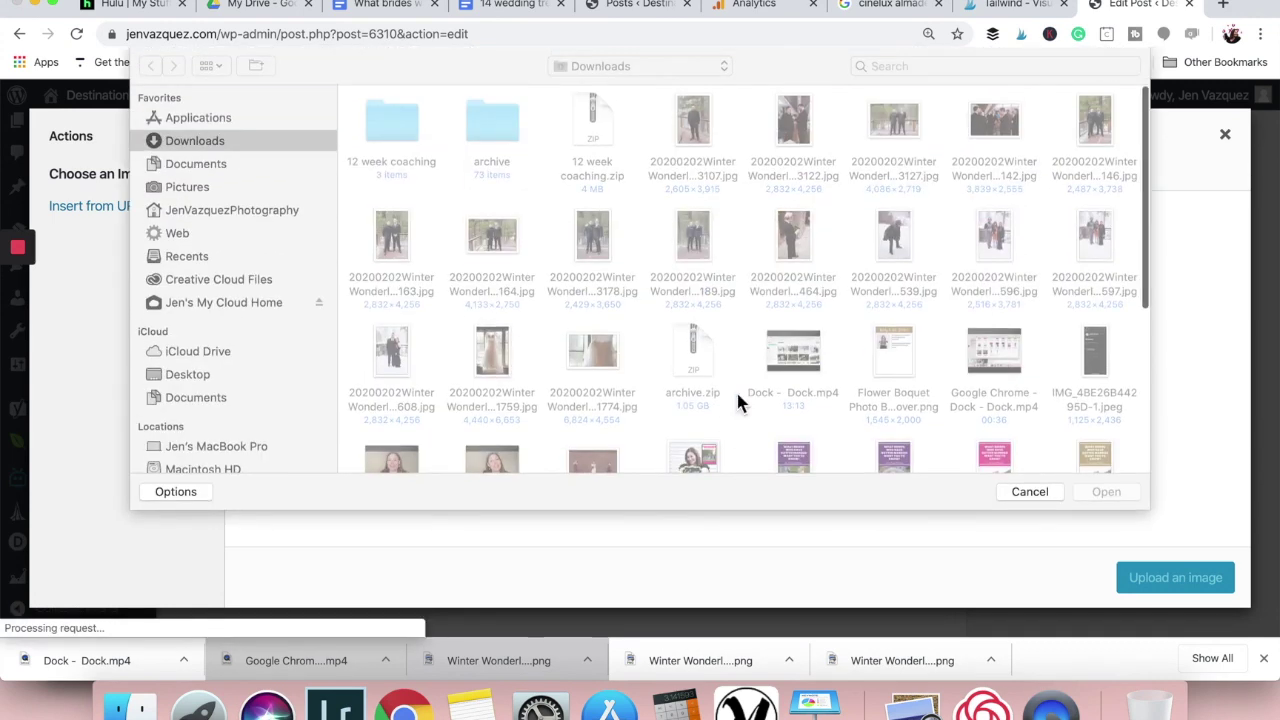
scroll(738, 400, "down", 5)
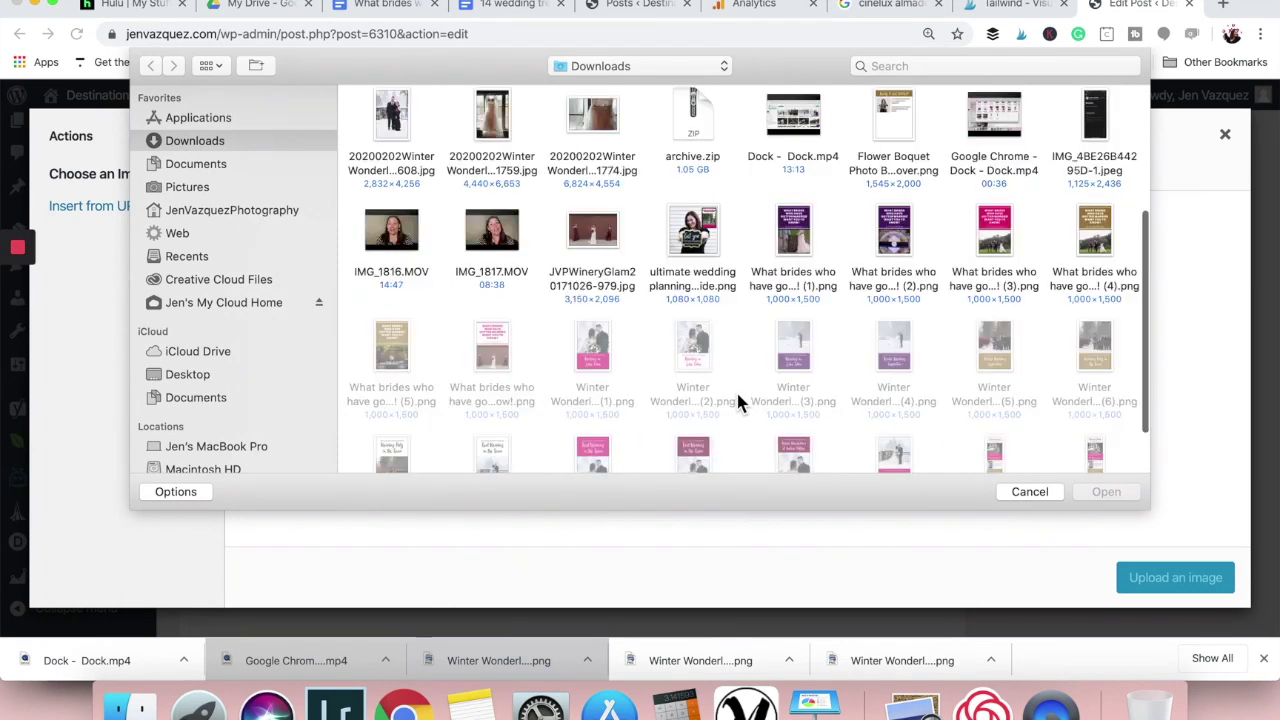
scroll(875, 288, "down", 3)
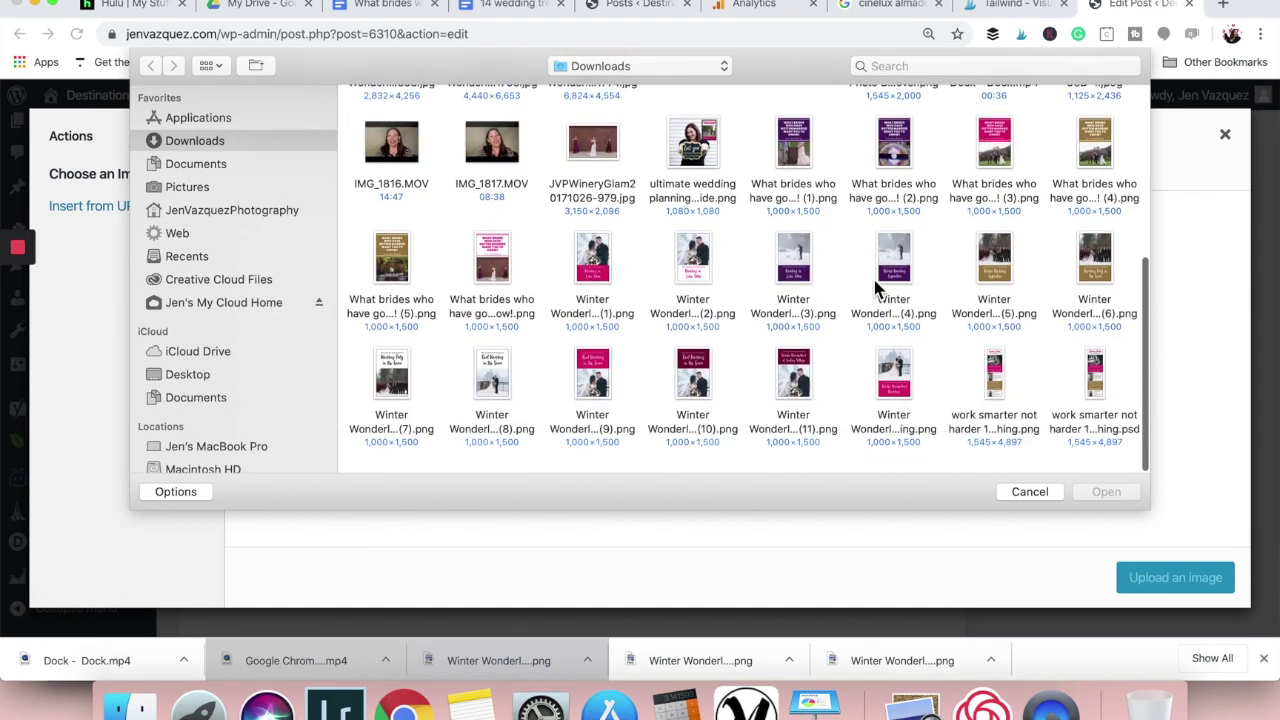
double_click(393, 398)
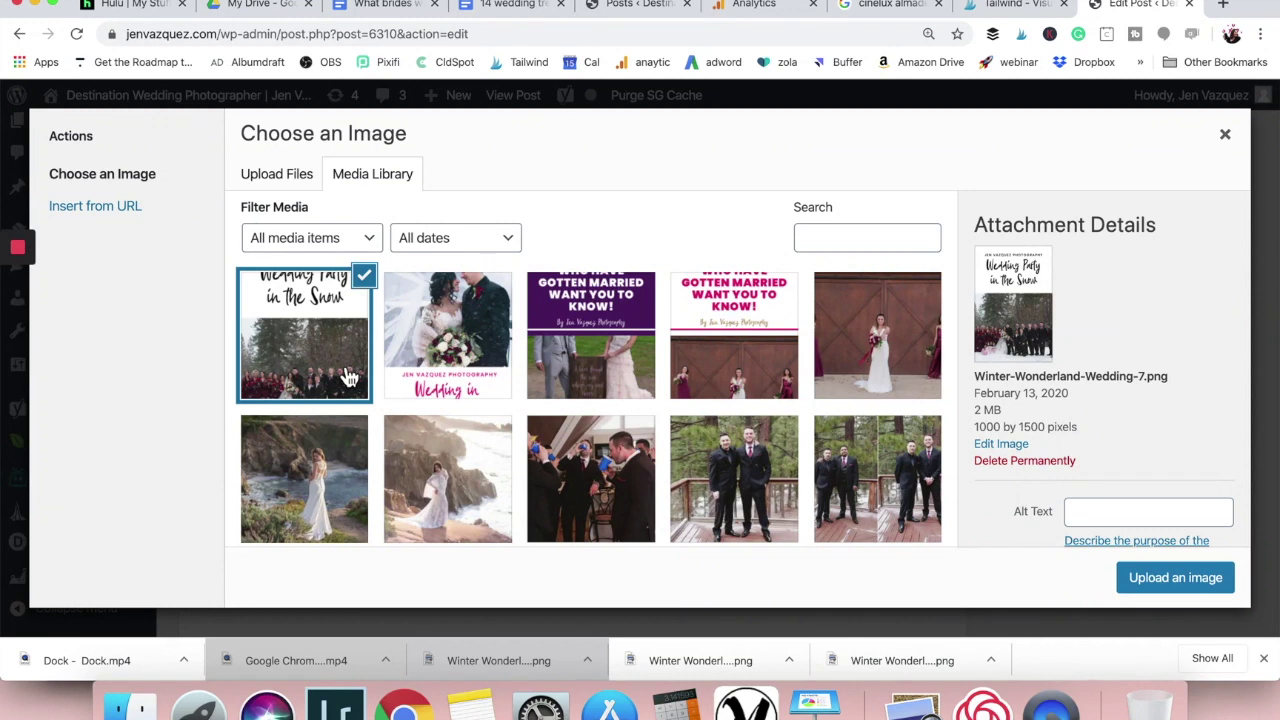
Step: Append the studio name after '(7)' in the image title
scroll(1141, 403, "down", 4)
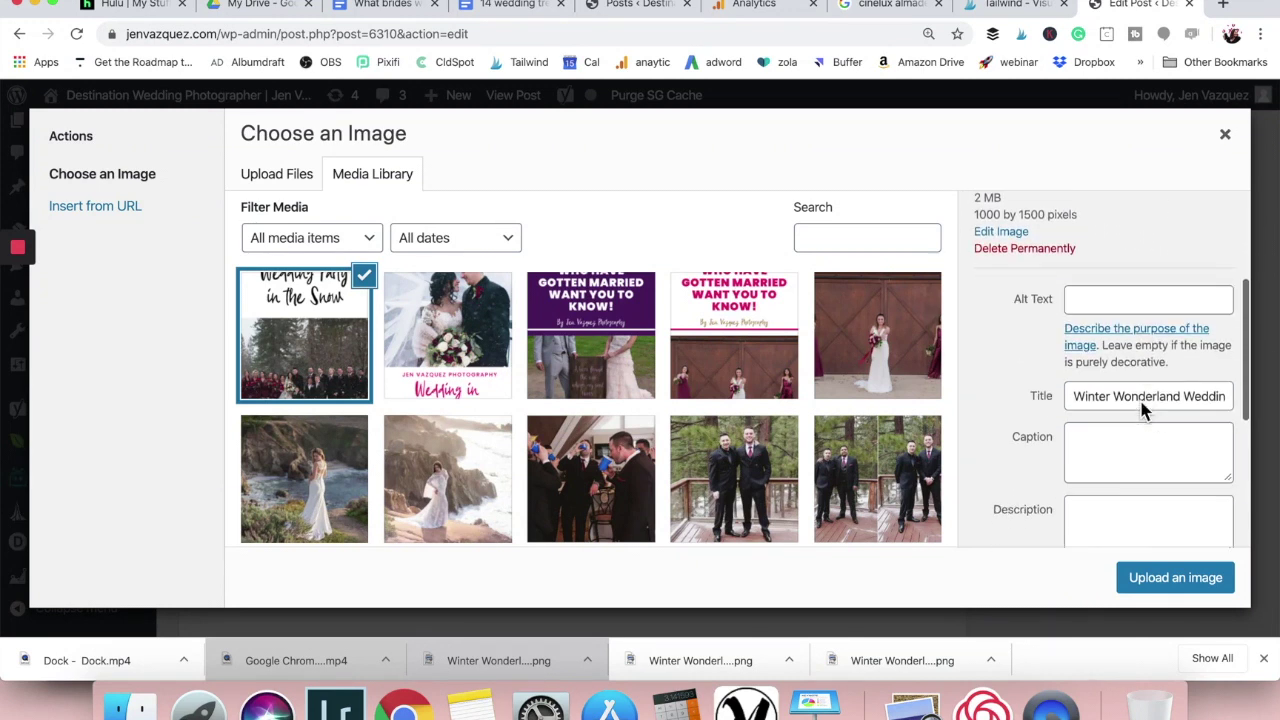
left_click(1167, 396)
key("Right")
key("Right")
key("Right")
key("Right")
key("Right")
key("Right")
key("Right")
key("Right")
key("Right")
key("Right")
key("Right")
key("Right")
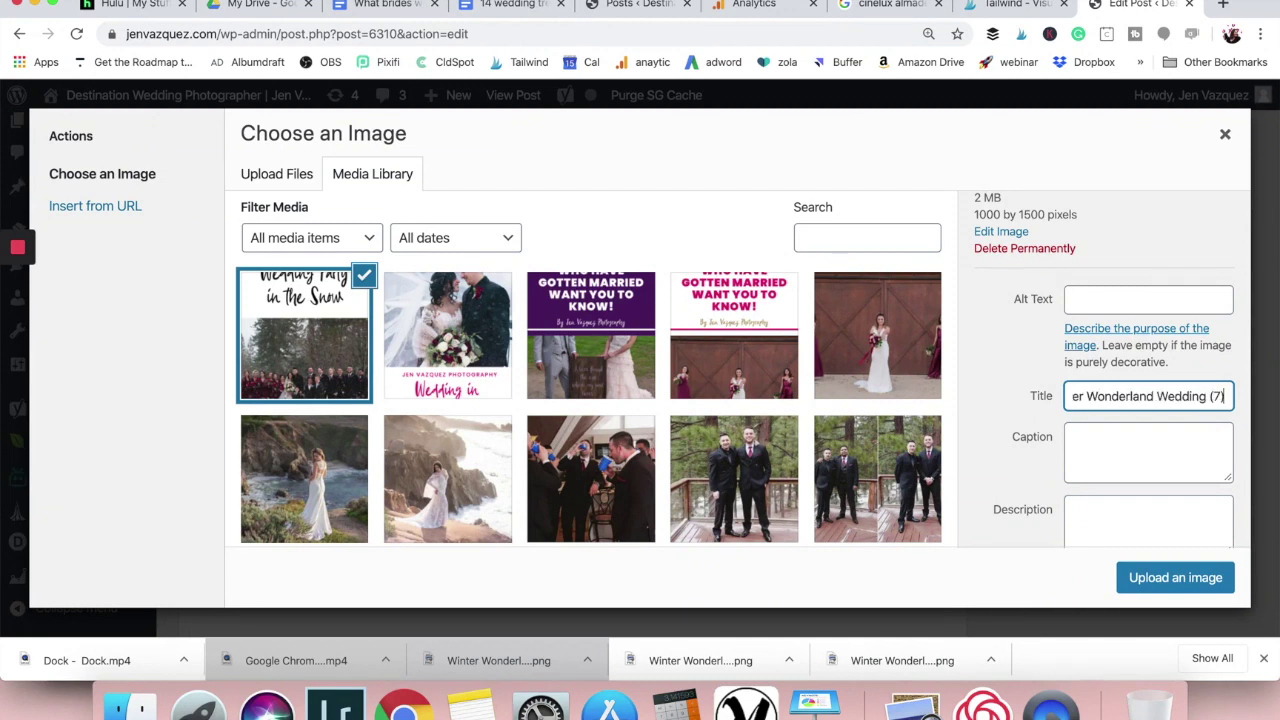
key("Right")
key("Right")
key("Right")
type("Jen Vazquez Photography")
Step: Copy the full title into the Alt Text and Description fields
triple_click(1166, 403)
key("ctrl+c")
left_click(1149, 297)
key("ctrl+v")
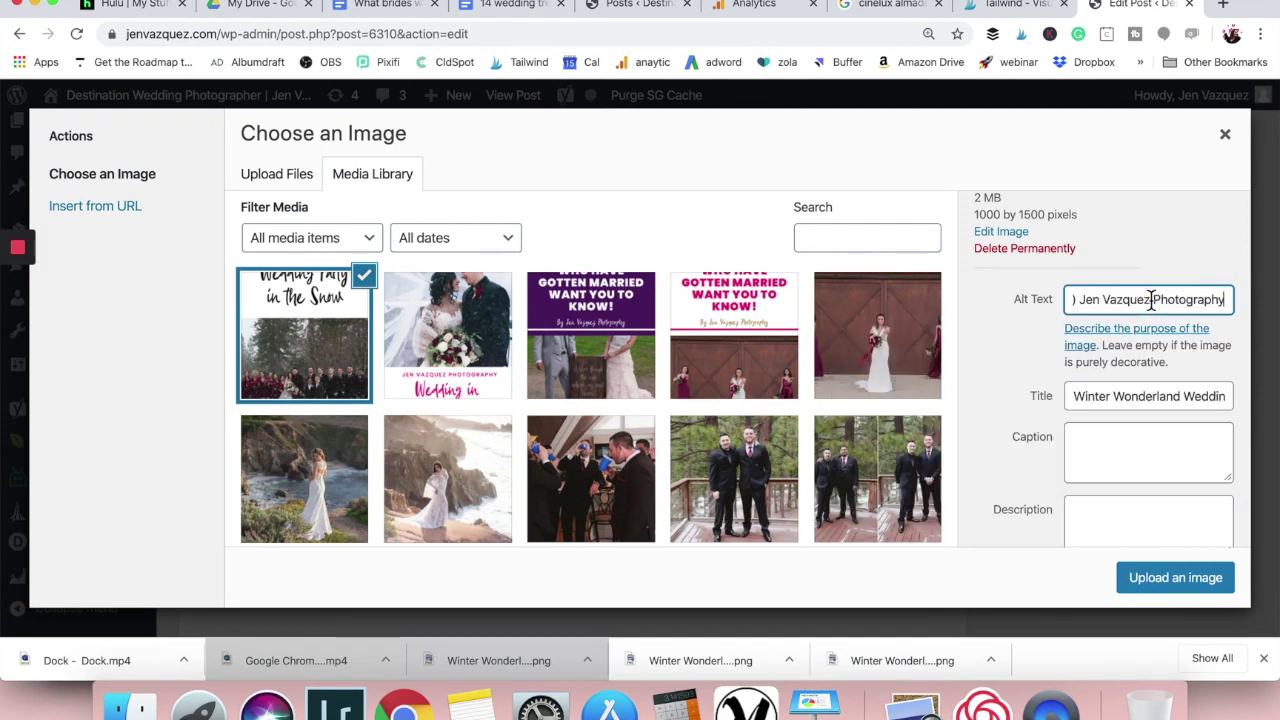
left_click(1096, 506)
key("ctrl+v")
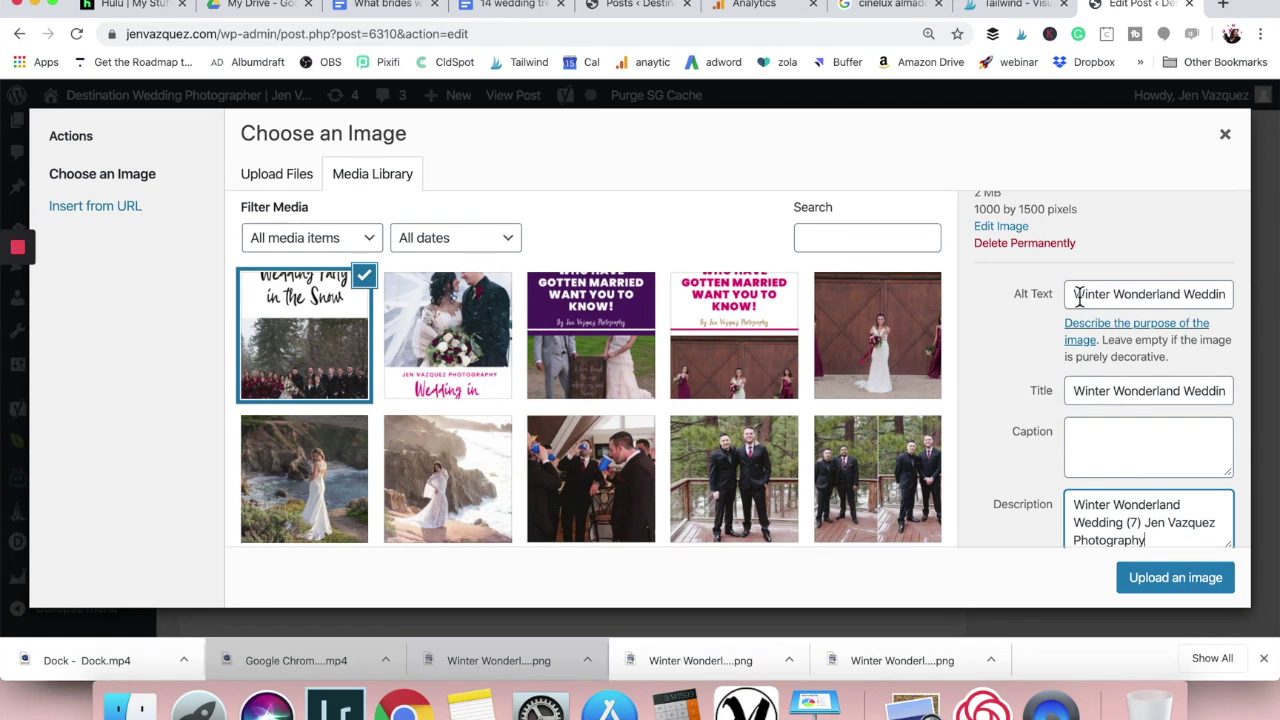
Step: Replace 'Winter Wonderland' in the alt text with 'Wedding in Incline Village by'
left_click_drag(1078, 296, 1186, 302)
key("BackSpace")
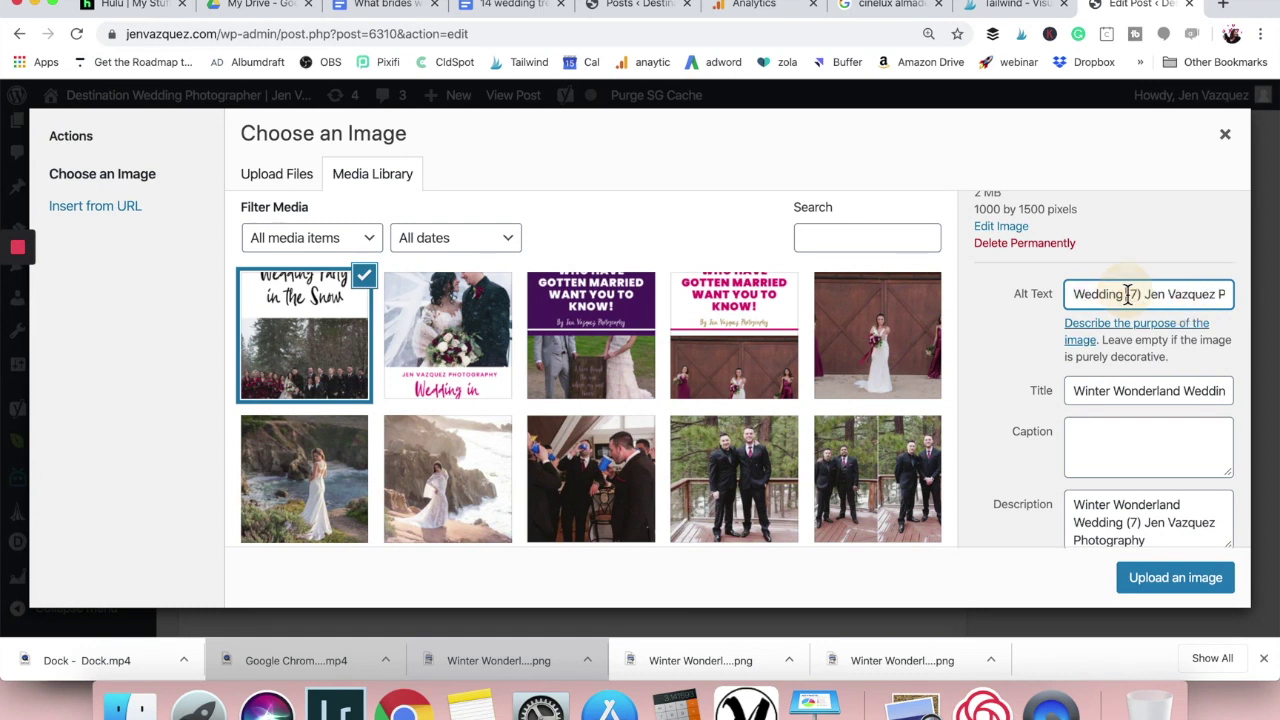
type("in Incl")
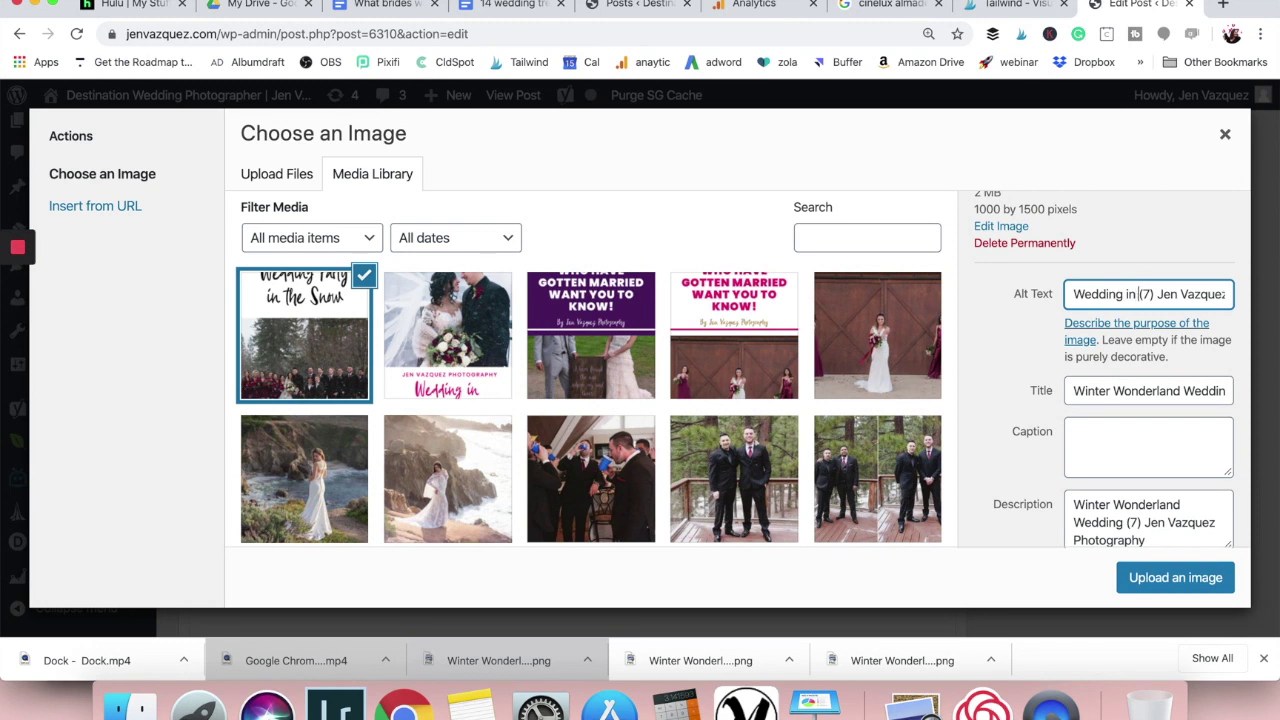
type("ine Village")
type("by")
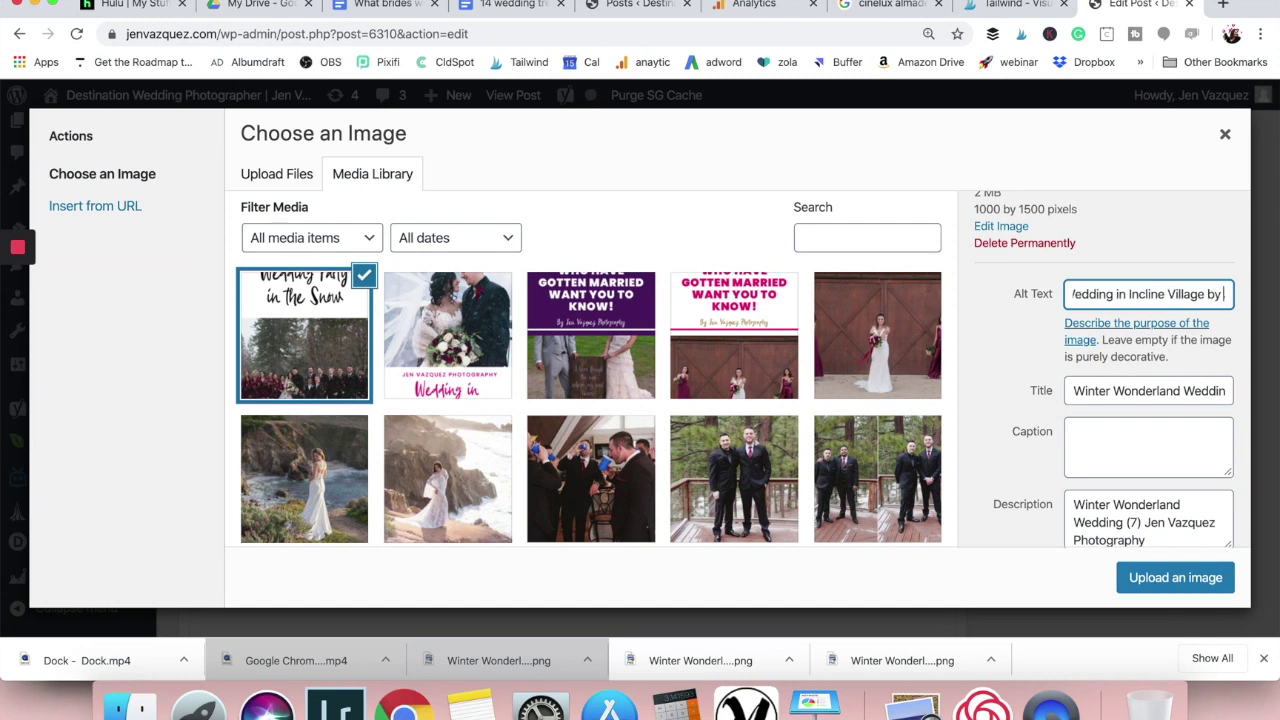
Step: Replace the description's default text with 'The Chateau at Incline Village Wedding by'
left_click(1118, 507)
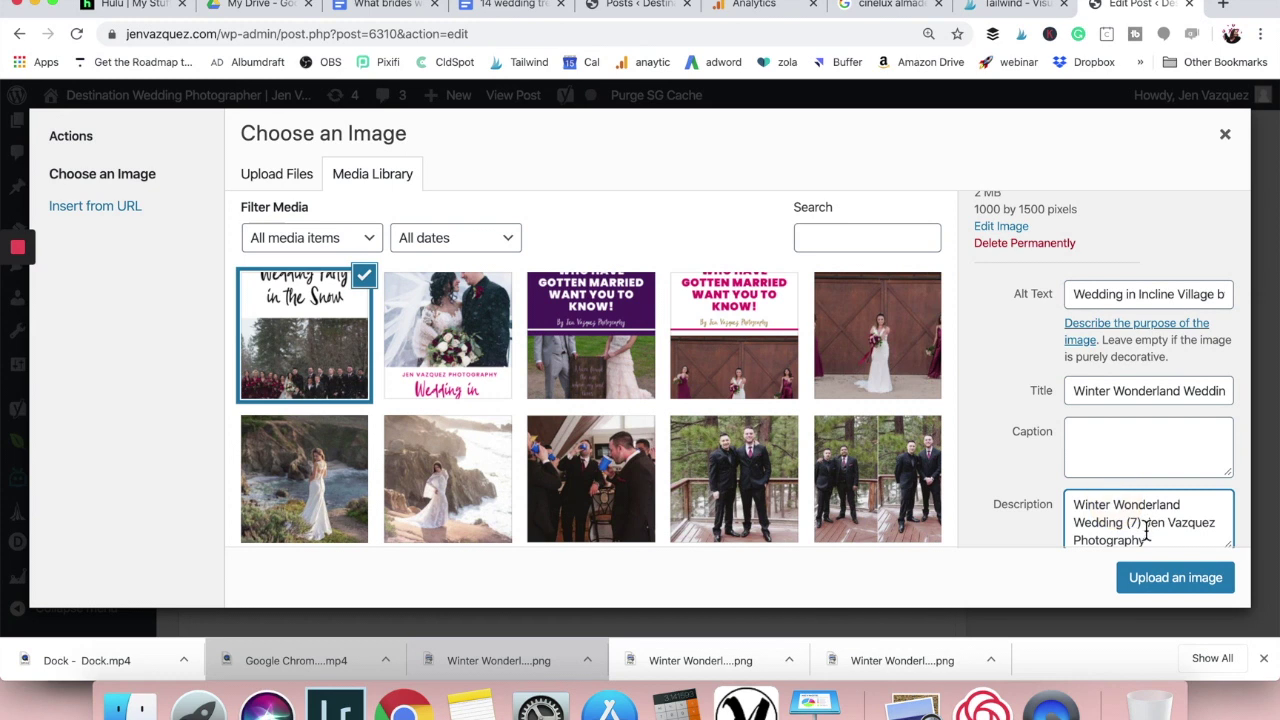
left_click_drag(1141, 523, 1071, 503)
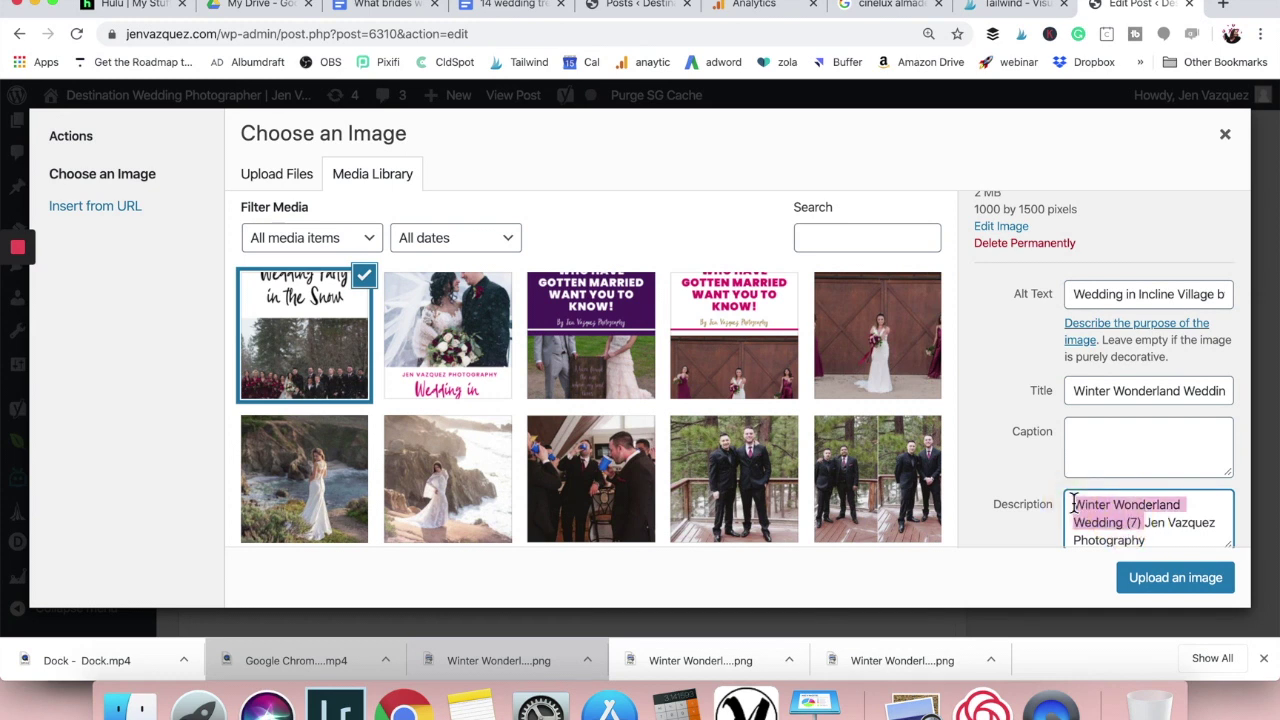
type("Wint")
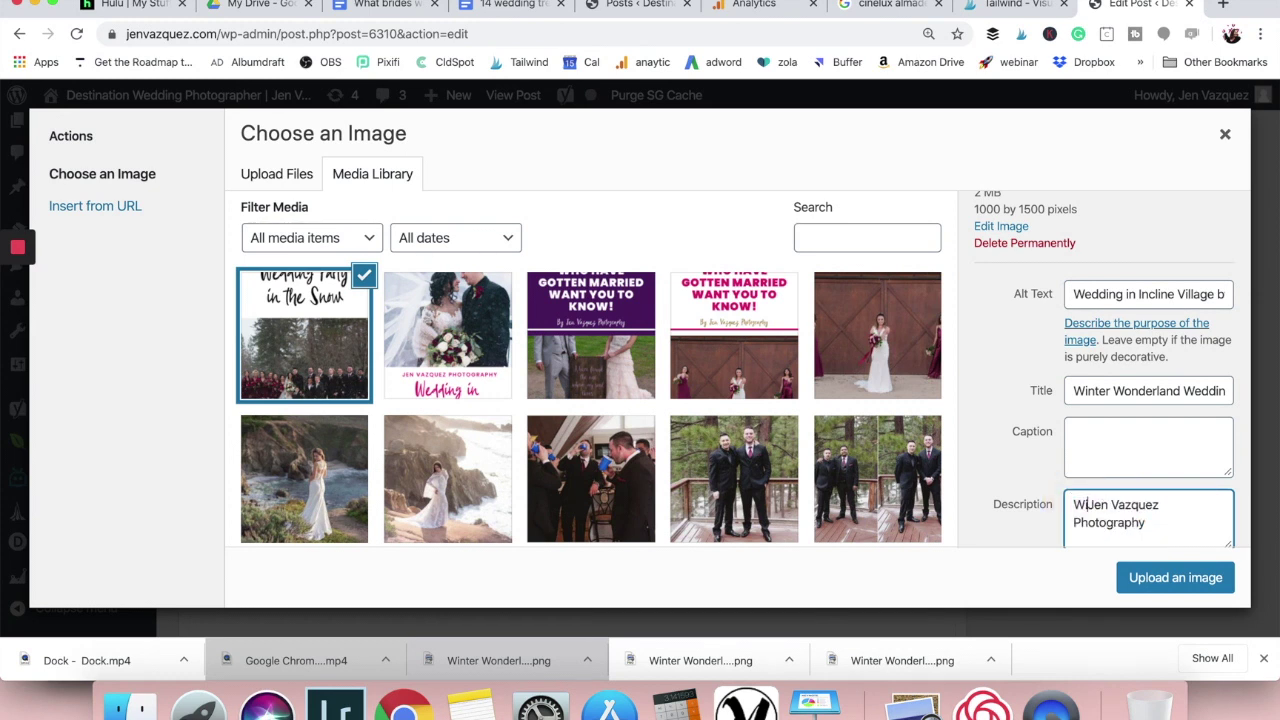
key("BackSpace")
key("BackSpace")
key("BackSpace")
key("BackSpace")
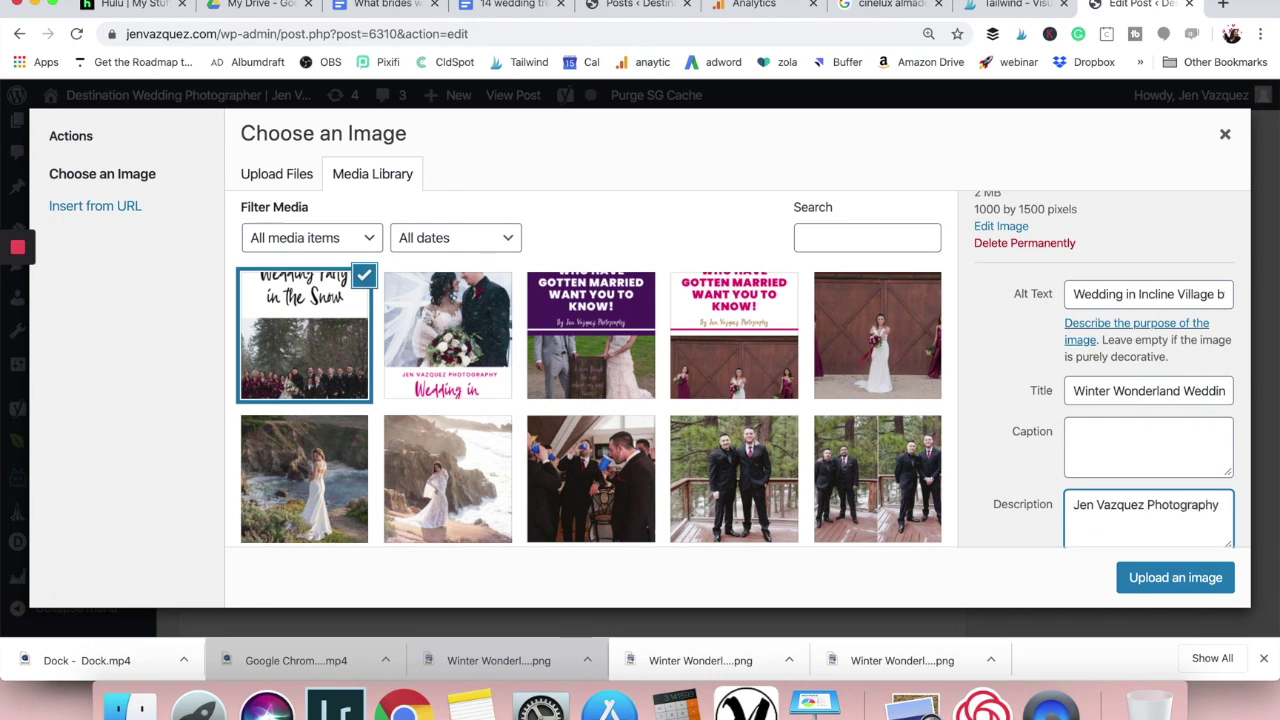
type("The Chate")
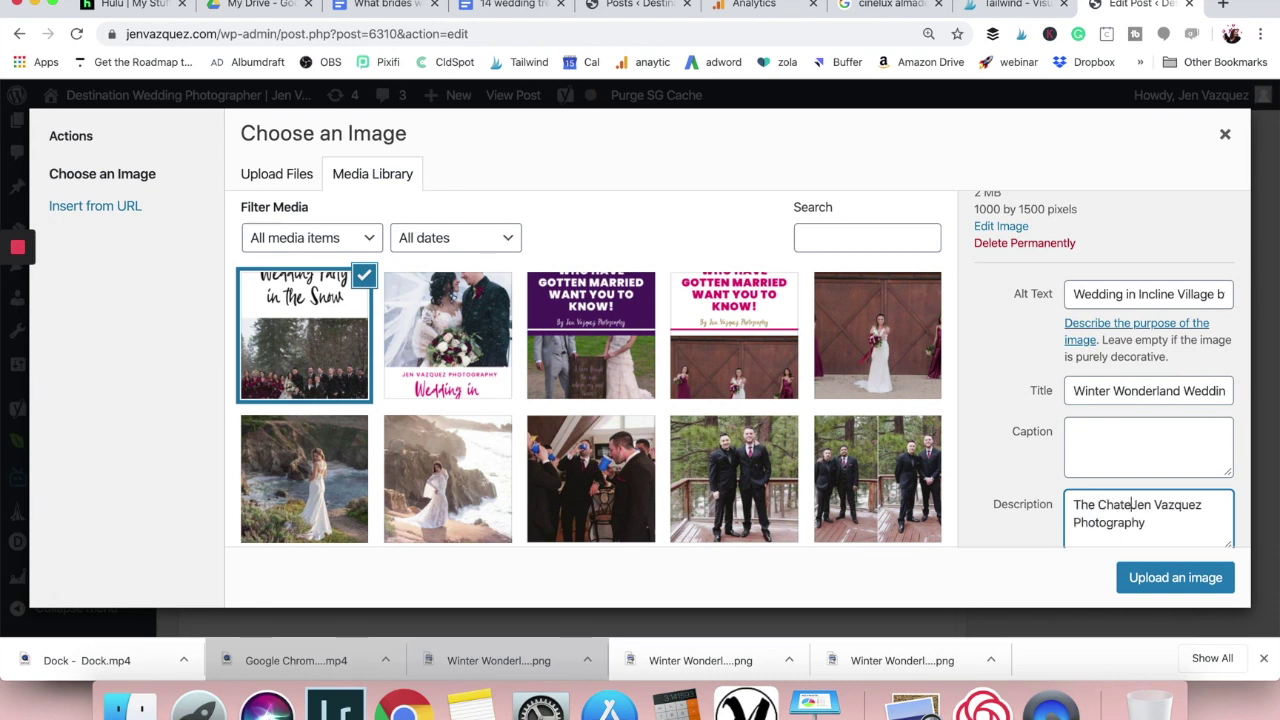
type("au at ")
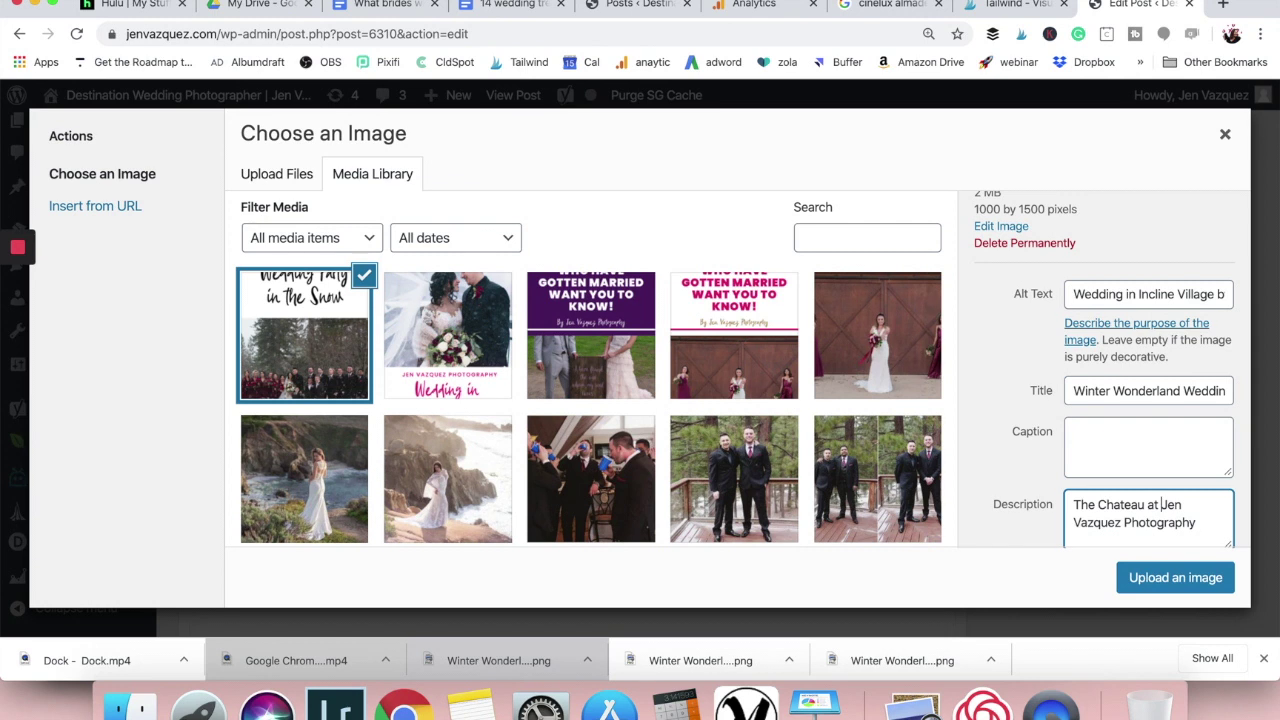
type("Incline Village ")
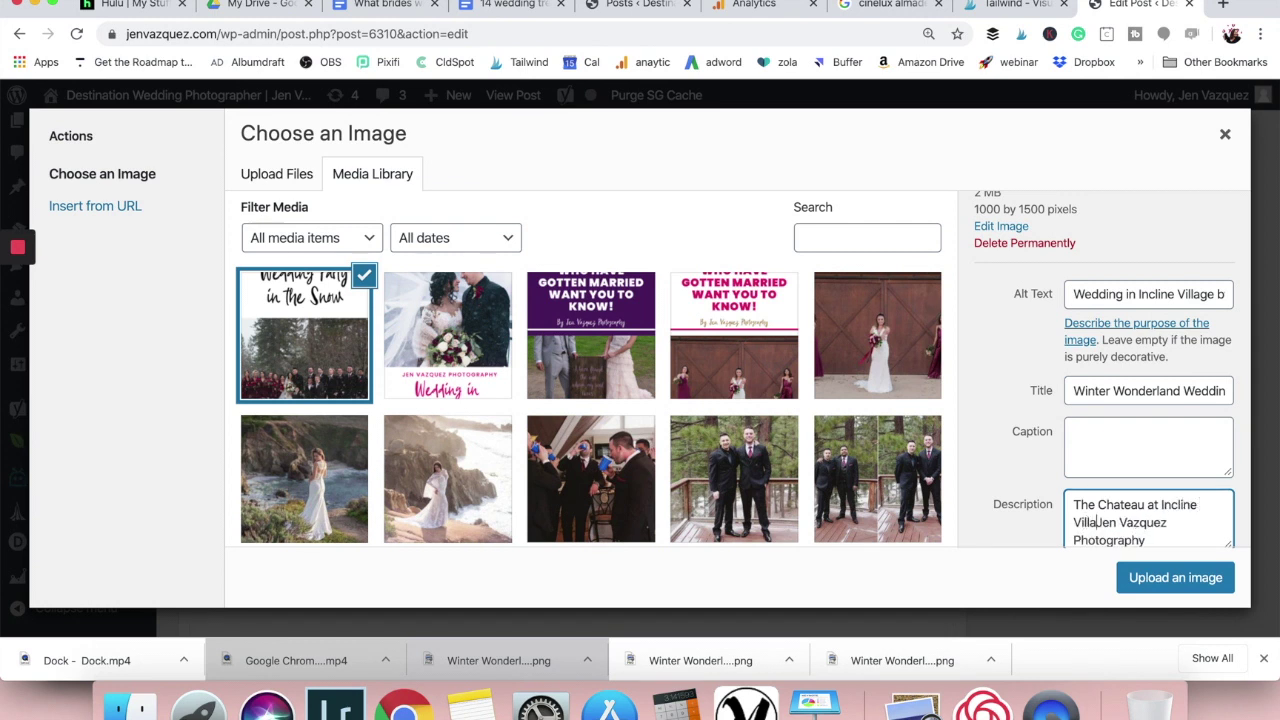
type("Wedding")
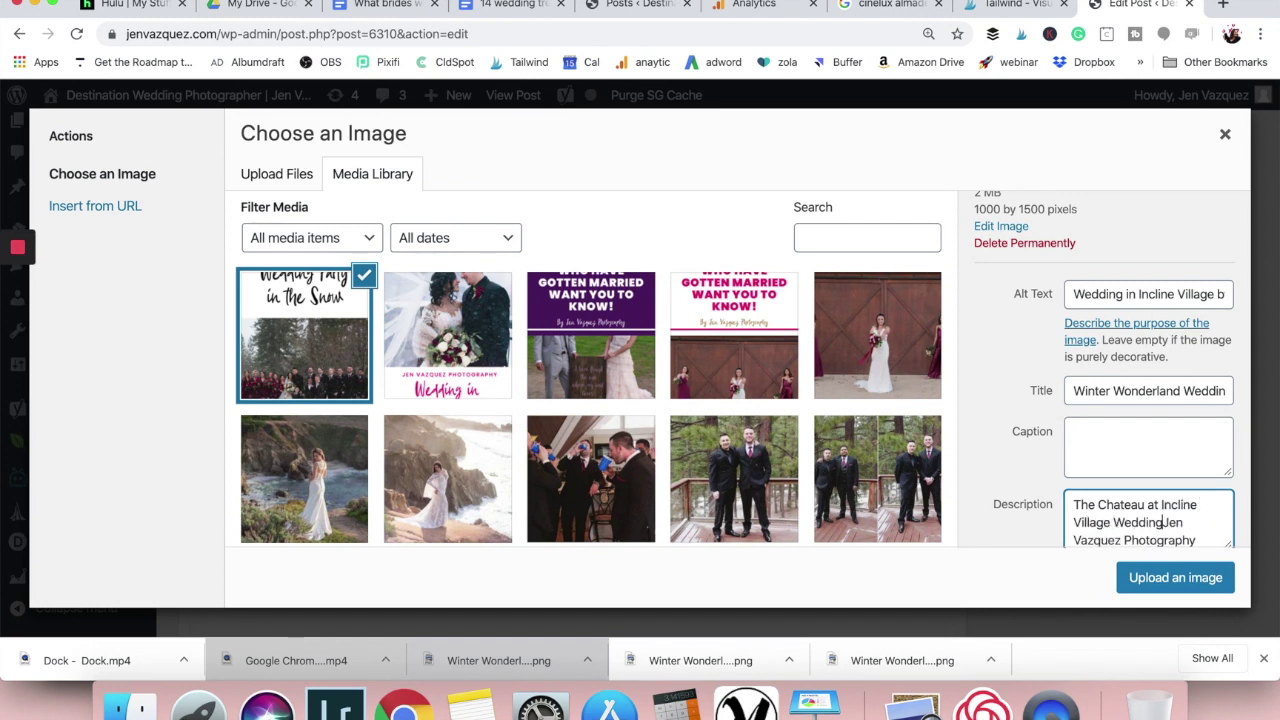
type(" by")
Step: Move 'Wedding' to the start of the description
left_click_drag(1165, 524, 1118, 525)
key("super+c")
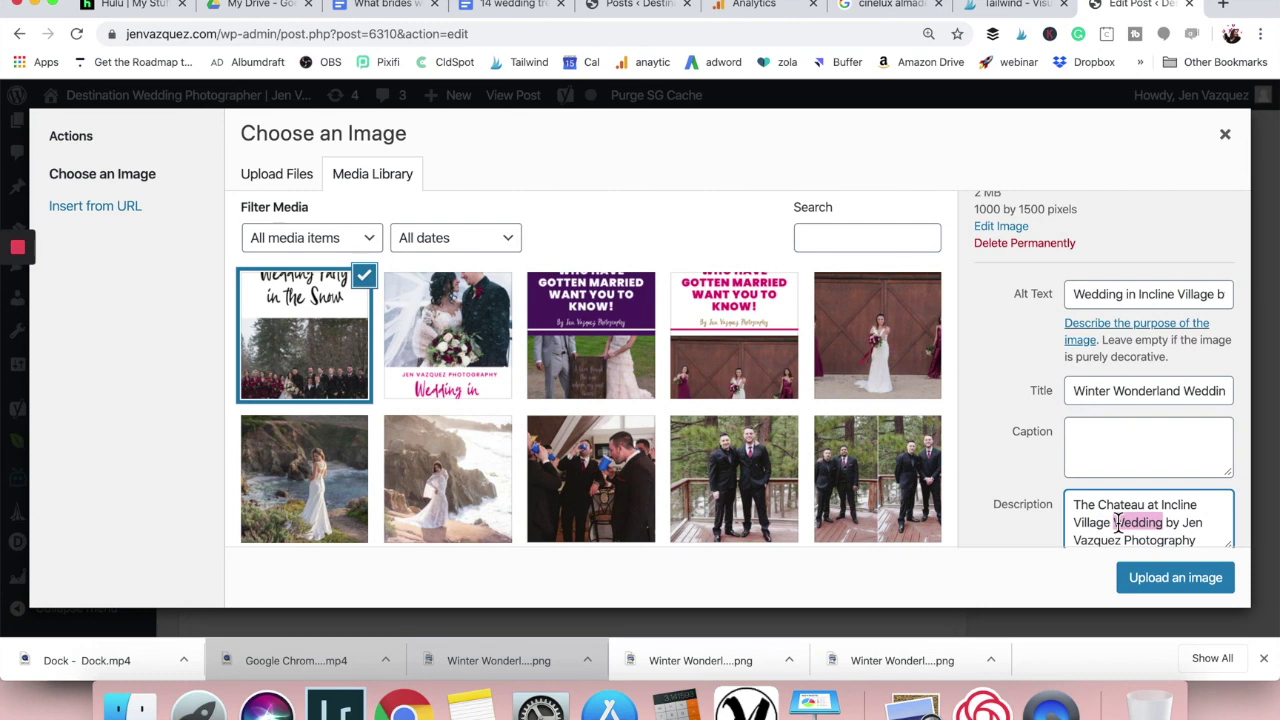
key("BackSpace")
key("BackSpace")
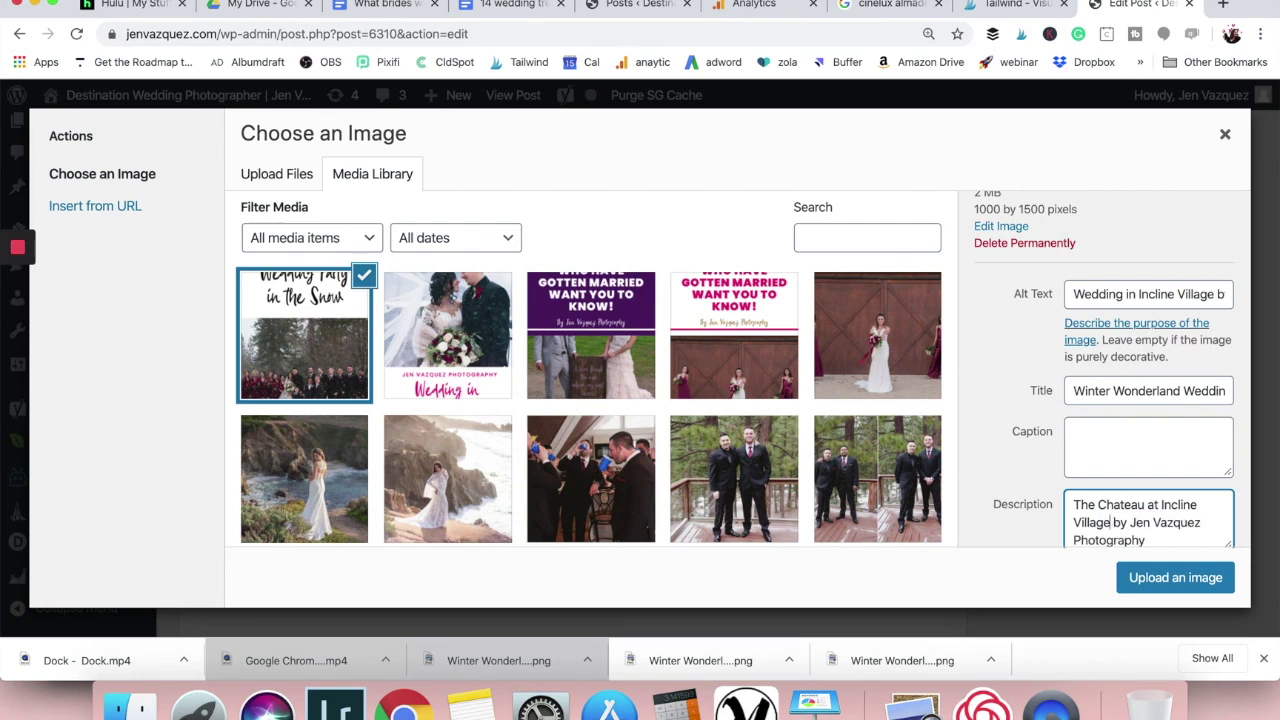
left_click(1074, 507)
key("super+v")
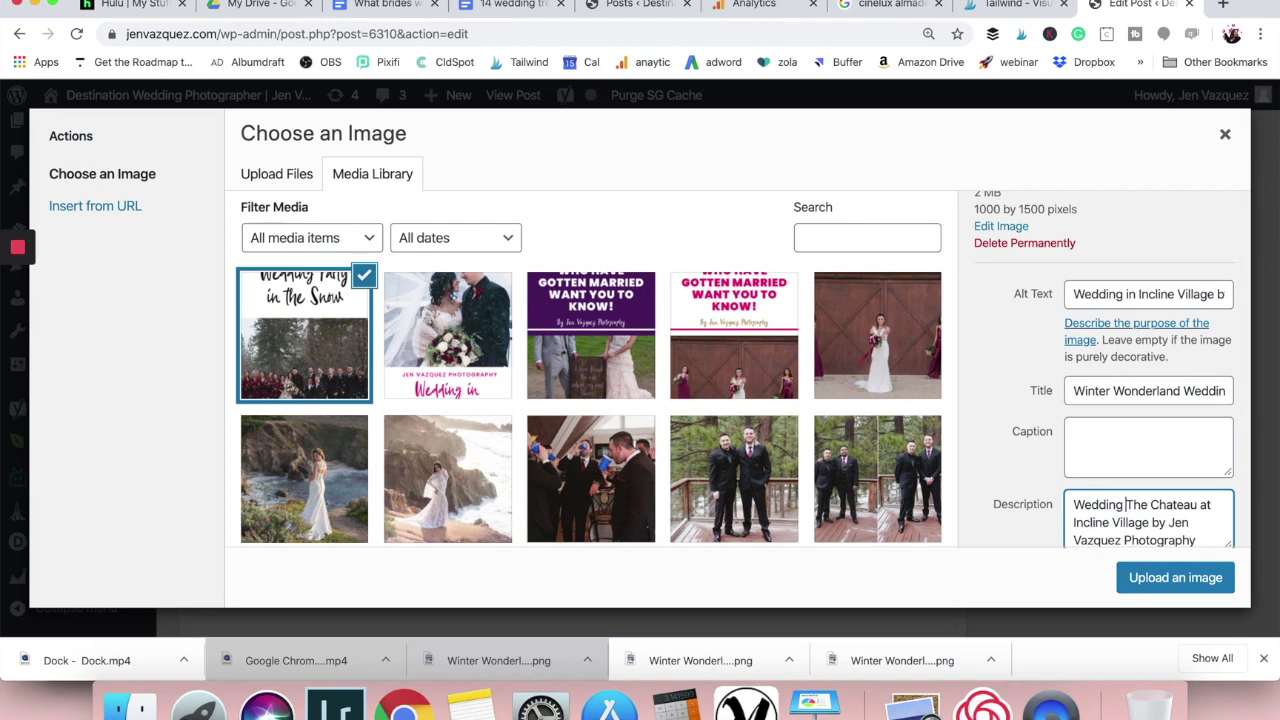
left_click(1118, 507)
scroll(1129, 519, "down", 1)
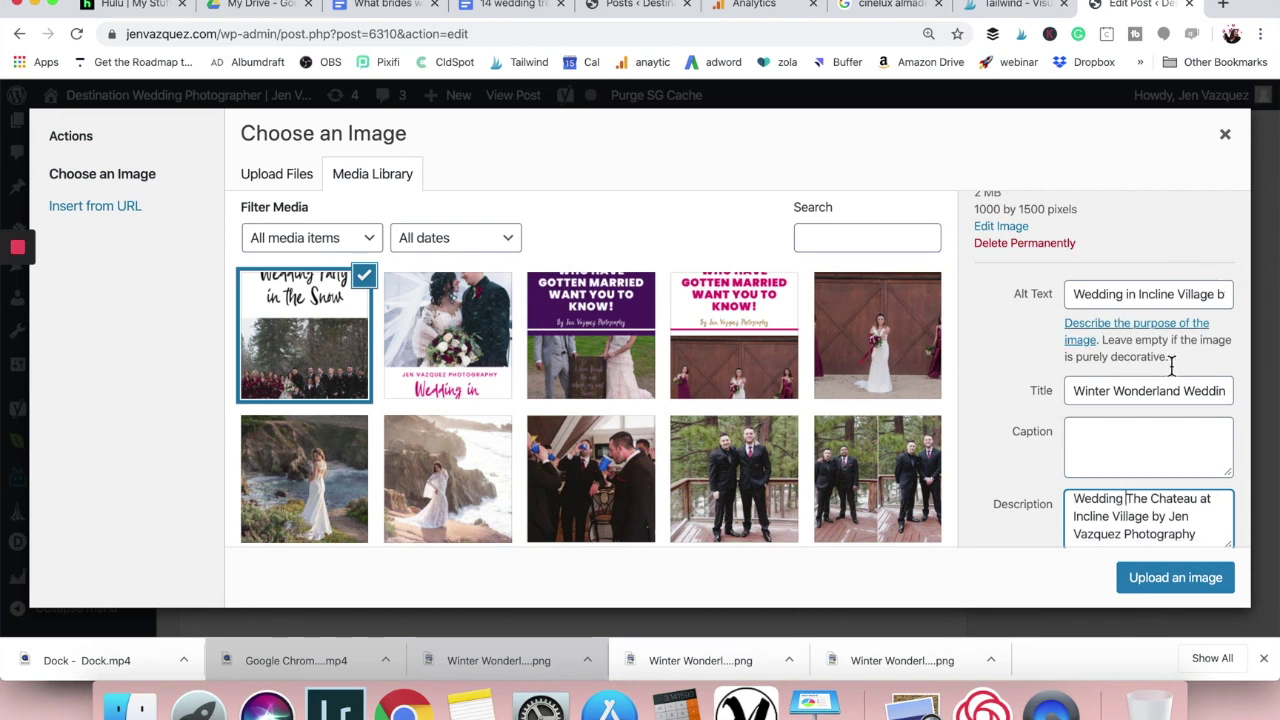
Step: Insert the chosen pin image into the module and centre-align it
left_click(1178, 580)
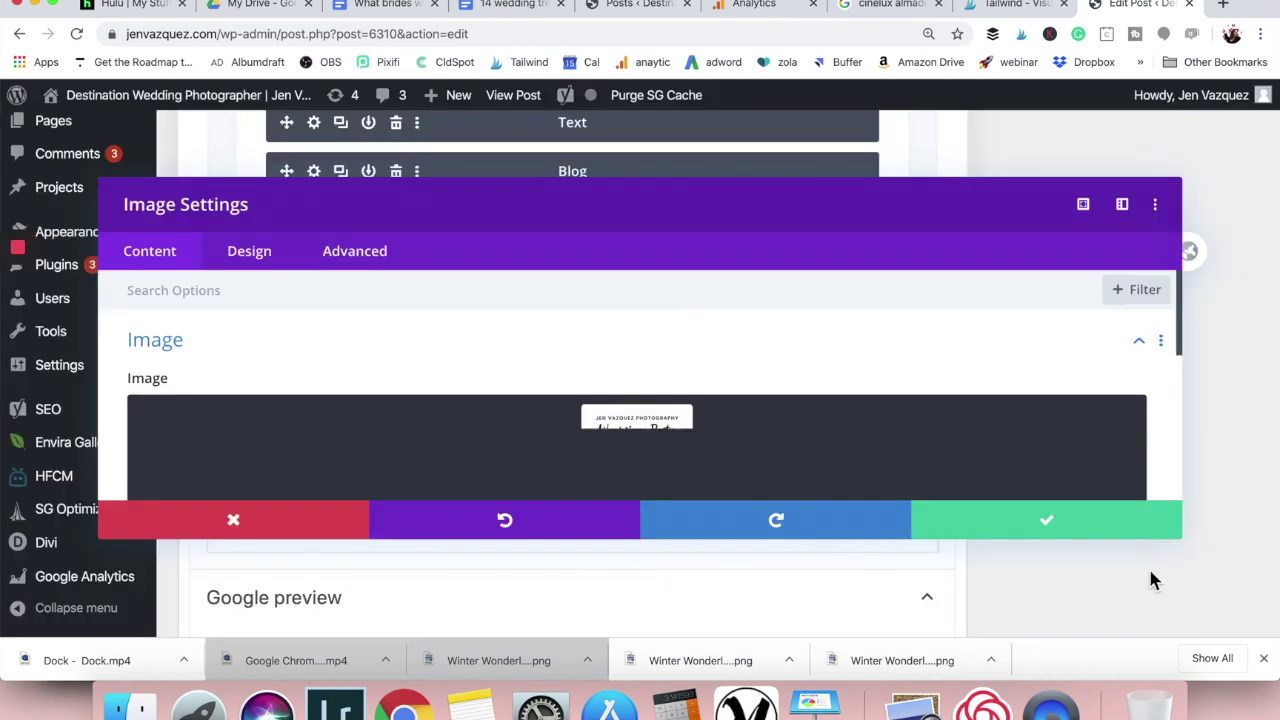
left_click(247, 265)
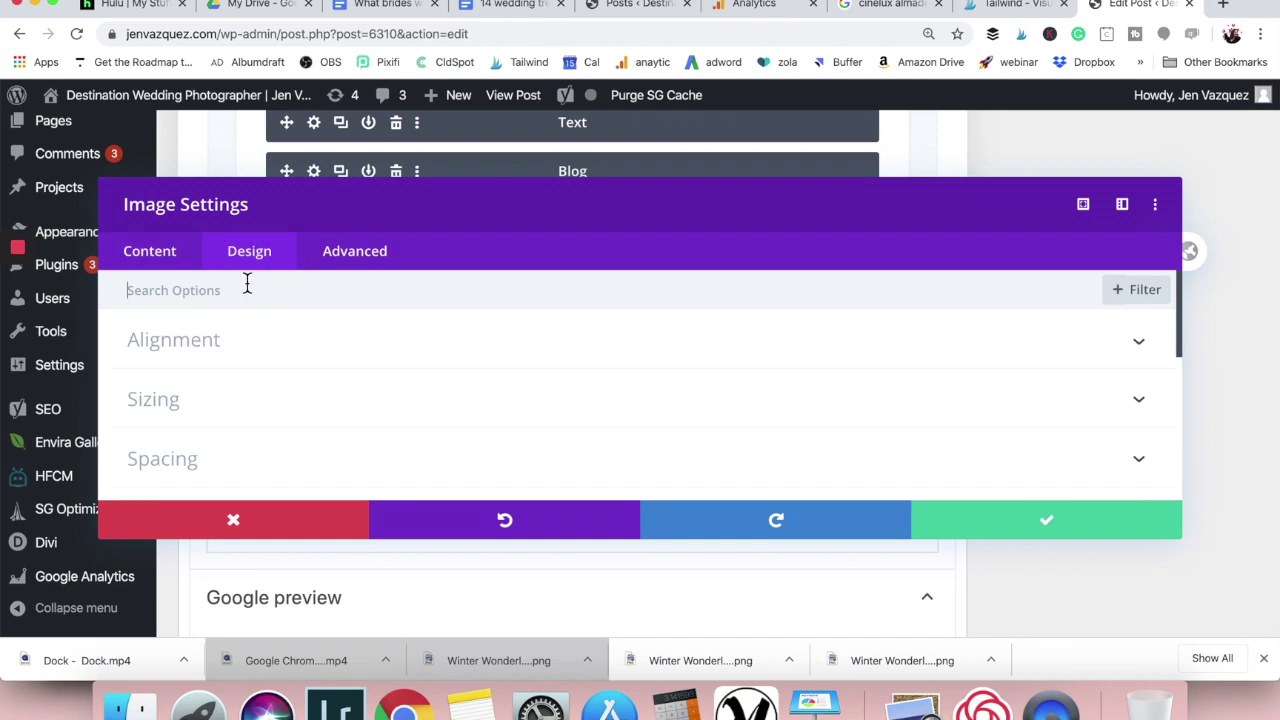
left_click(209, 358)
left_click(646, 412)
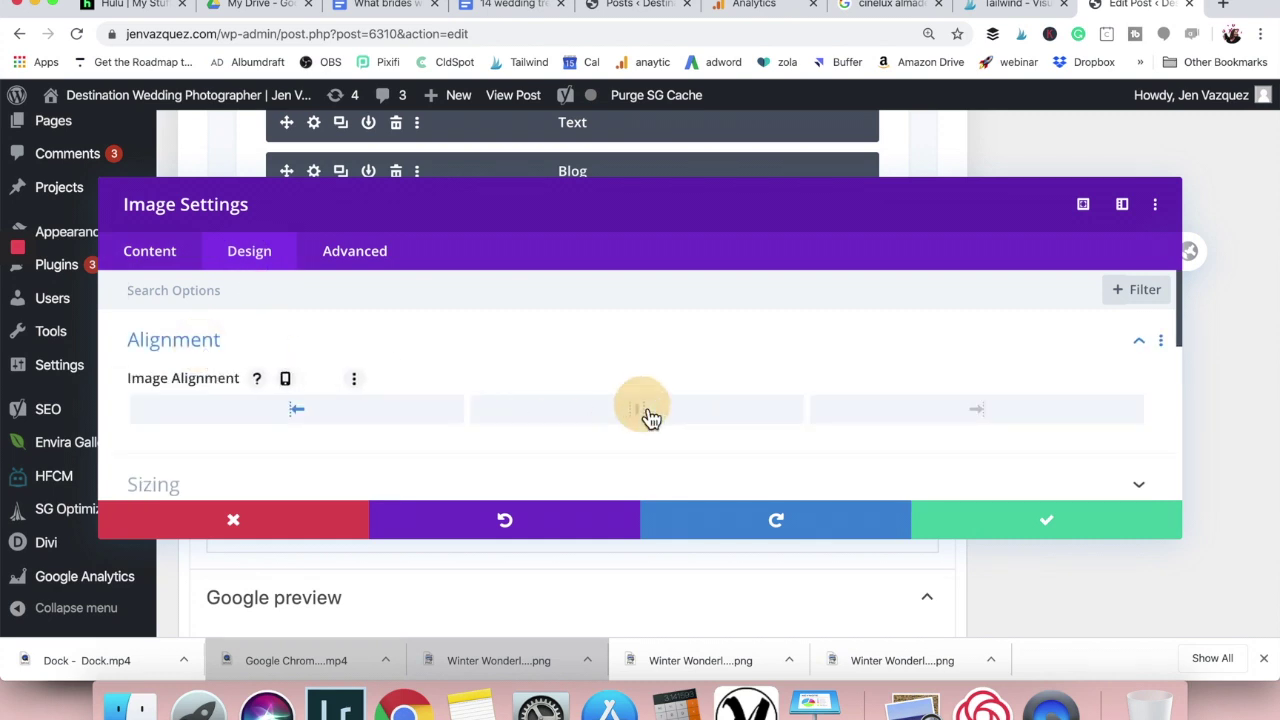
Step: Set the pin image's width to 62%
left_click(163, 255)
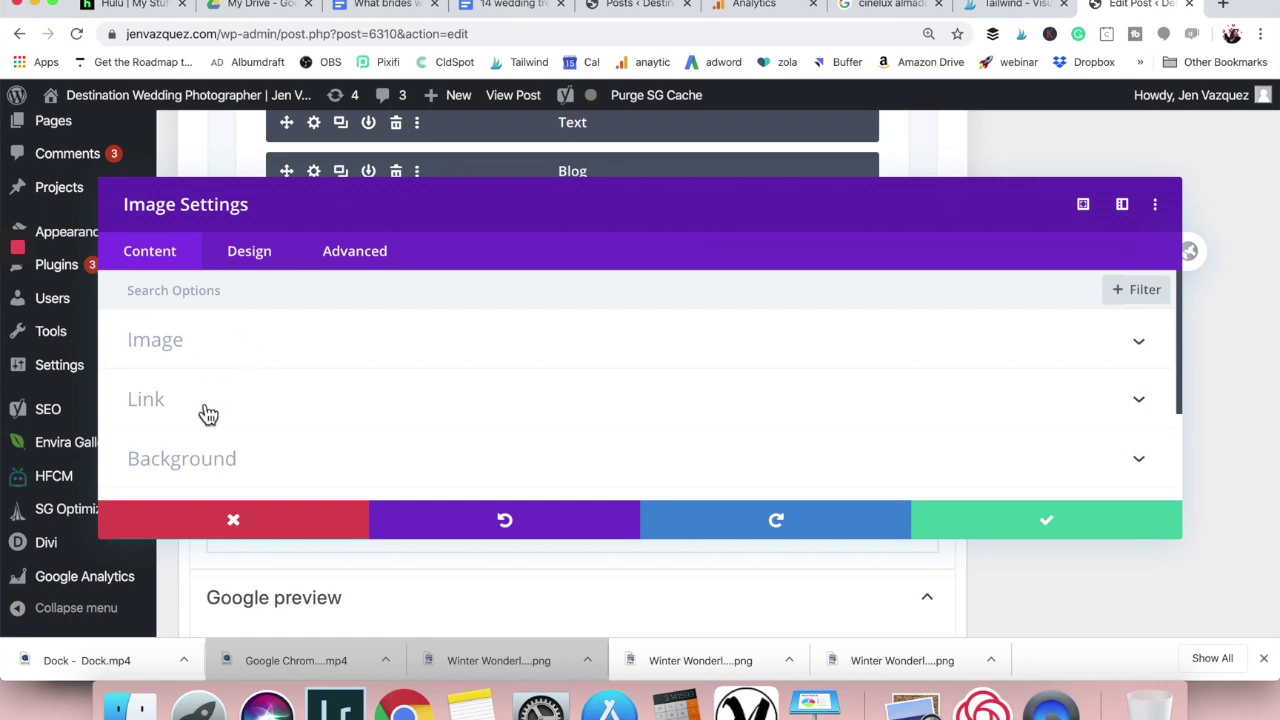
scroll(257, 414, "down", 1)
scroll(257, 414, "up", 1)
left_click(262, 268)
scroll(245, 388, "down", 2)
left_click(242, 387)
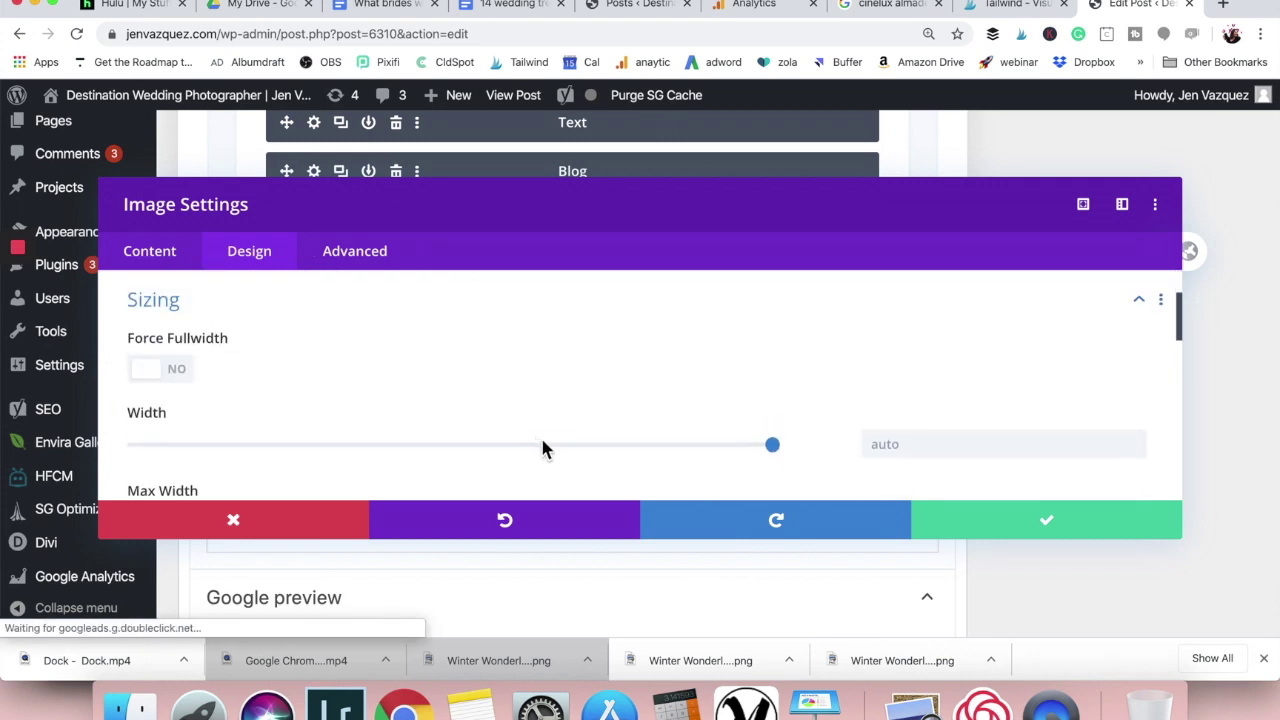
left_click(529, 444)
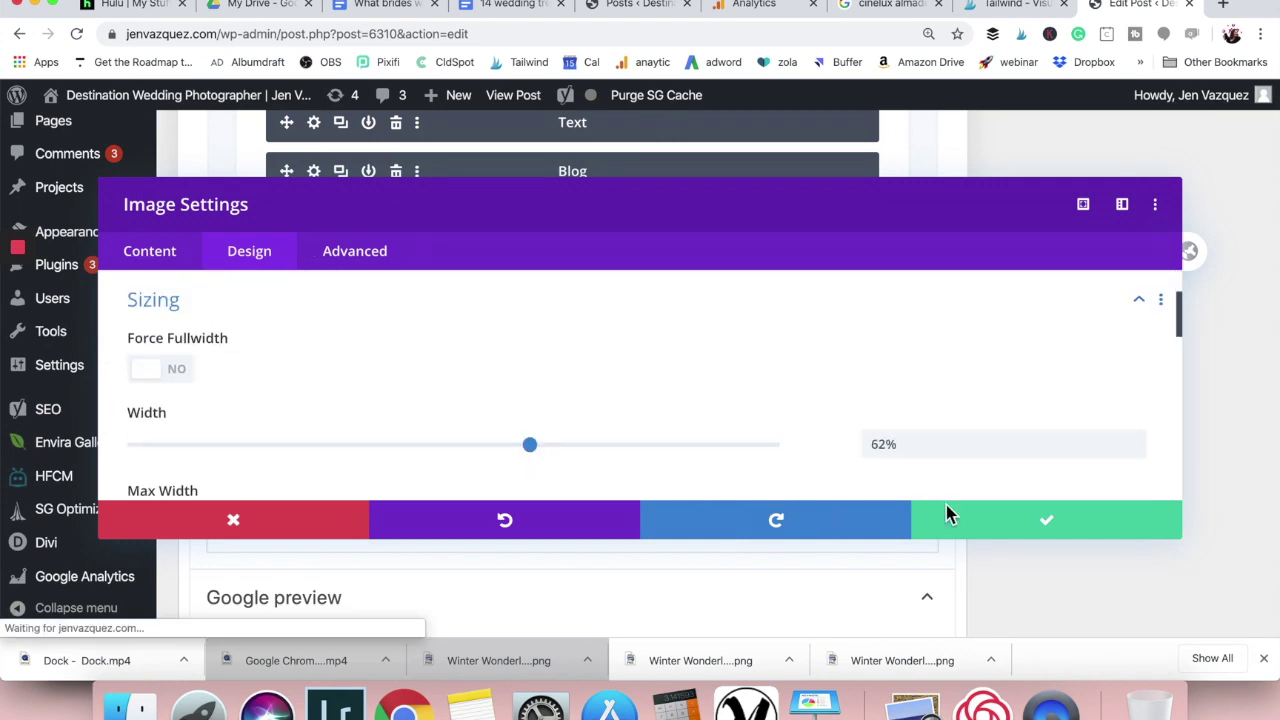
Step: Save the image module settings and update the Winter Wonderland Wedding post
left_click(1000, 532)
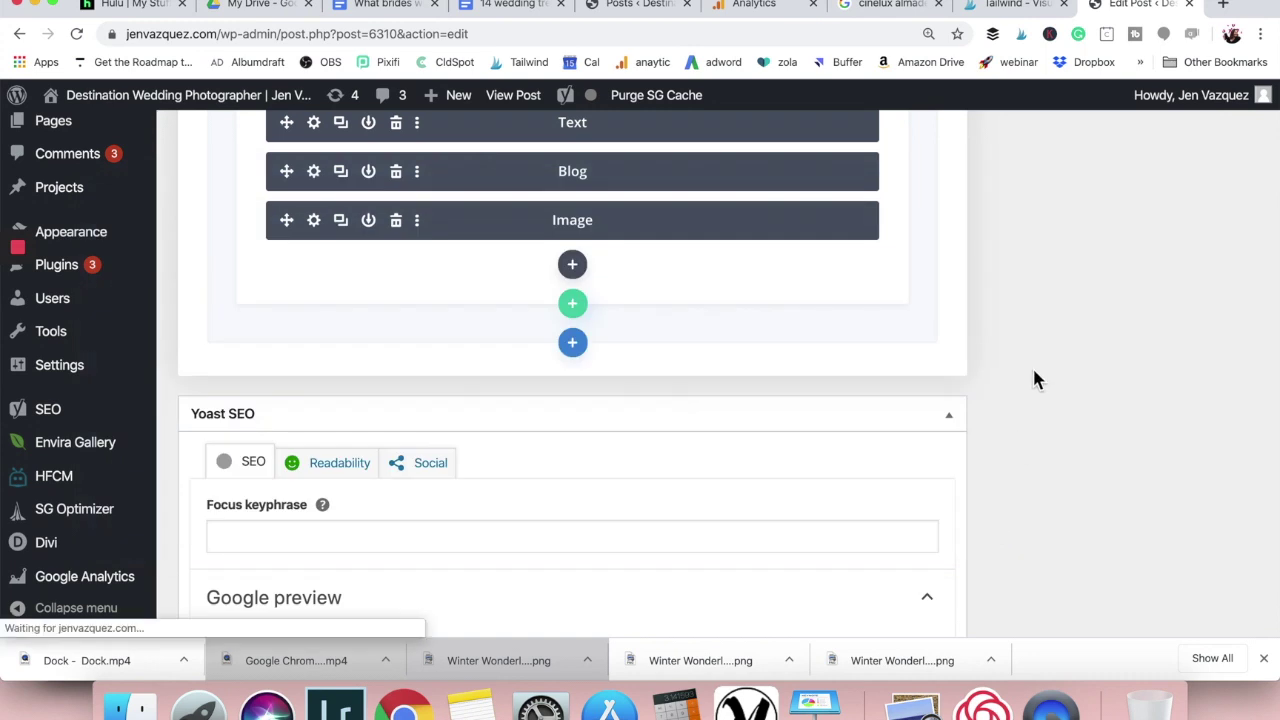
scroll(1034, 360, "up", 10)
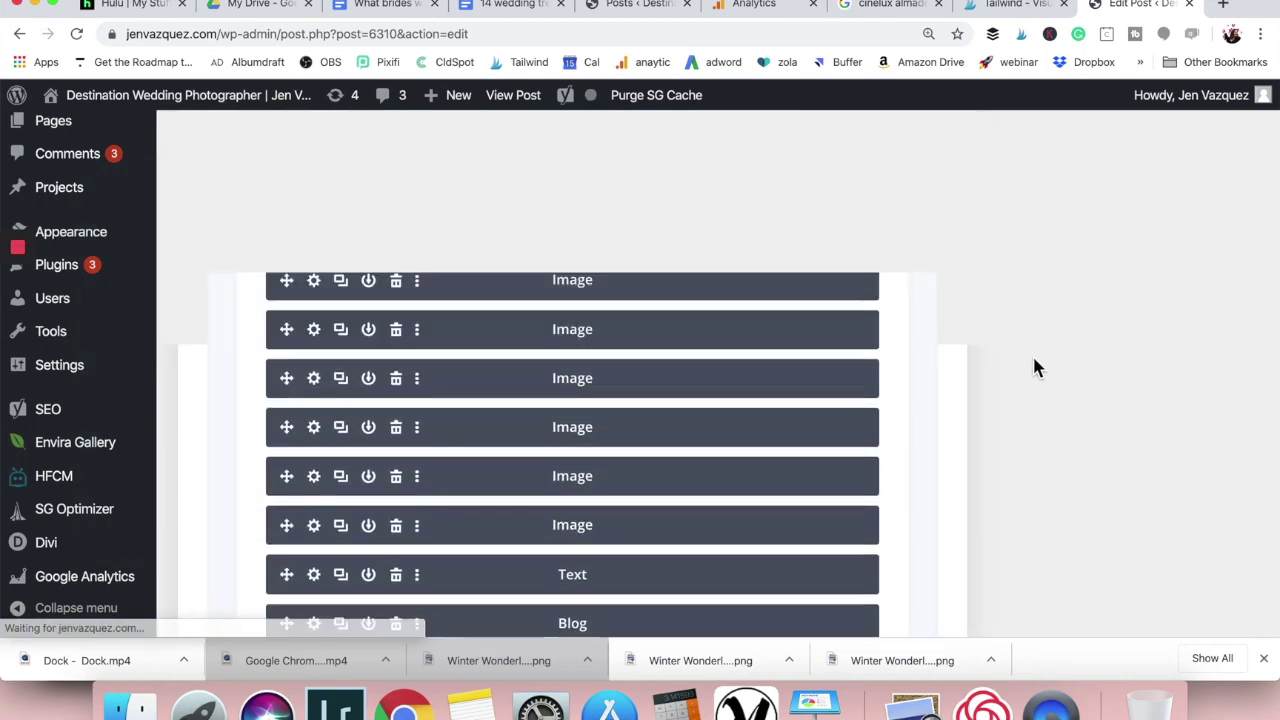
scroll(1034, 369, "up", 5)
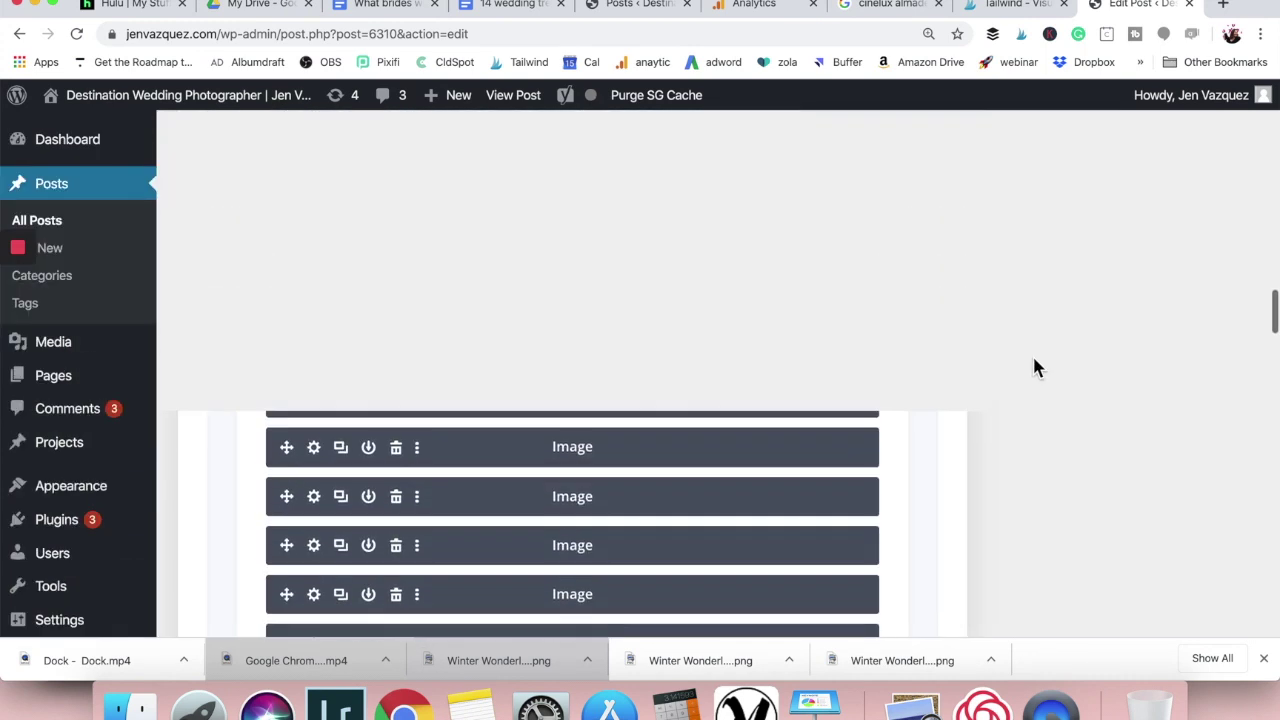
scroll(1034, 369, "down", 5)
scroll(1035, 372, "up", 5)
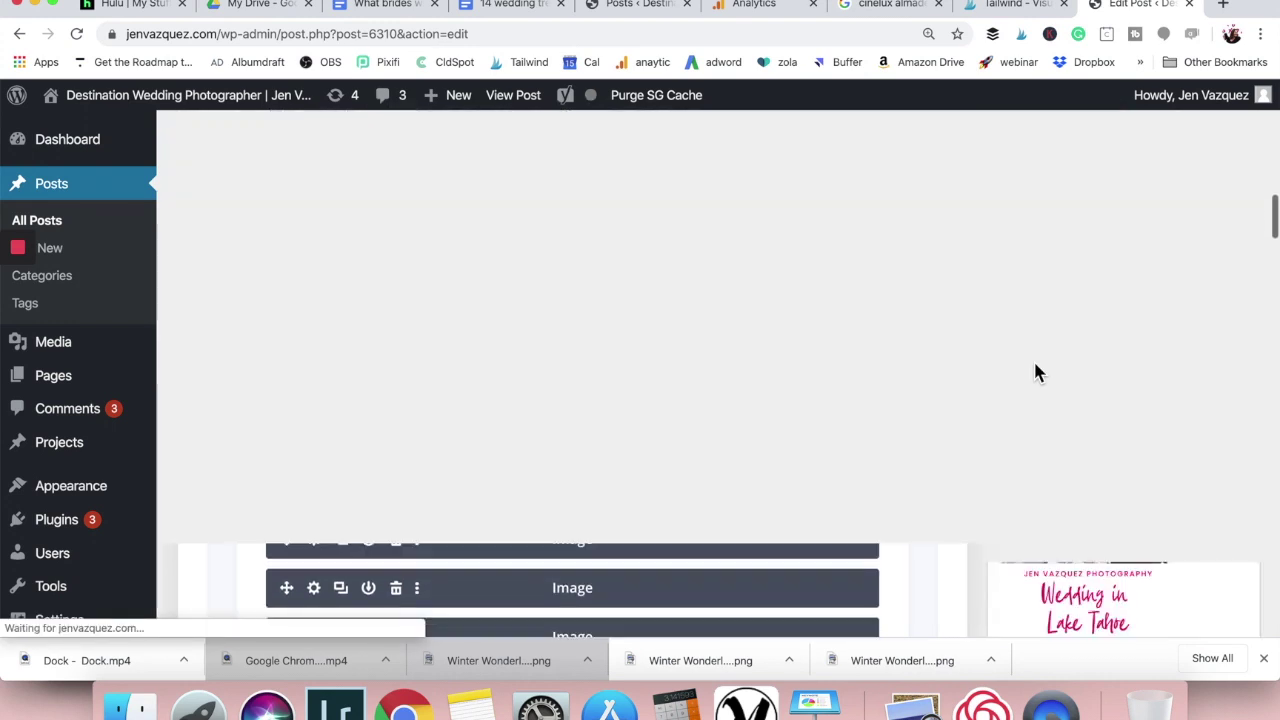
scroll(1040, 375, "down", 1)
scroll(1040, 375, "up", 5)
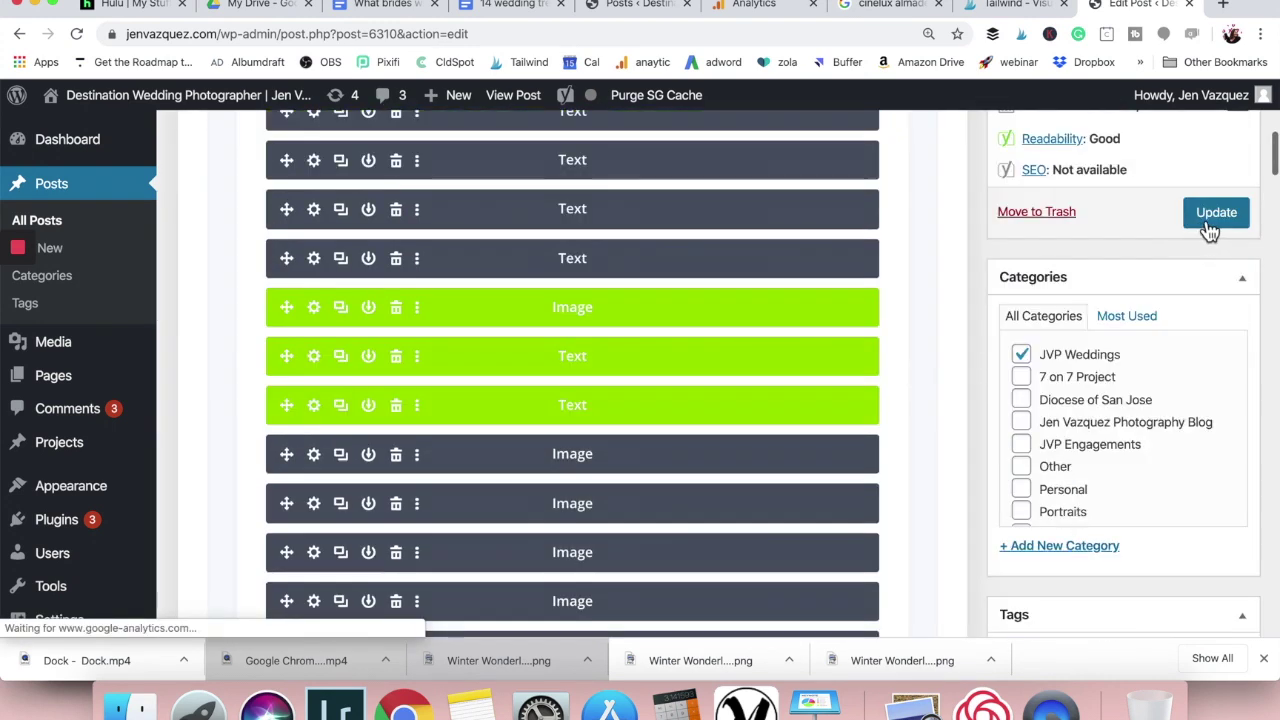
left_click(1211, 222)
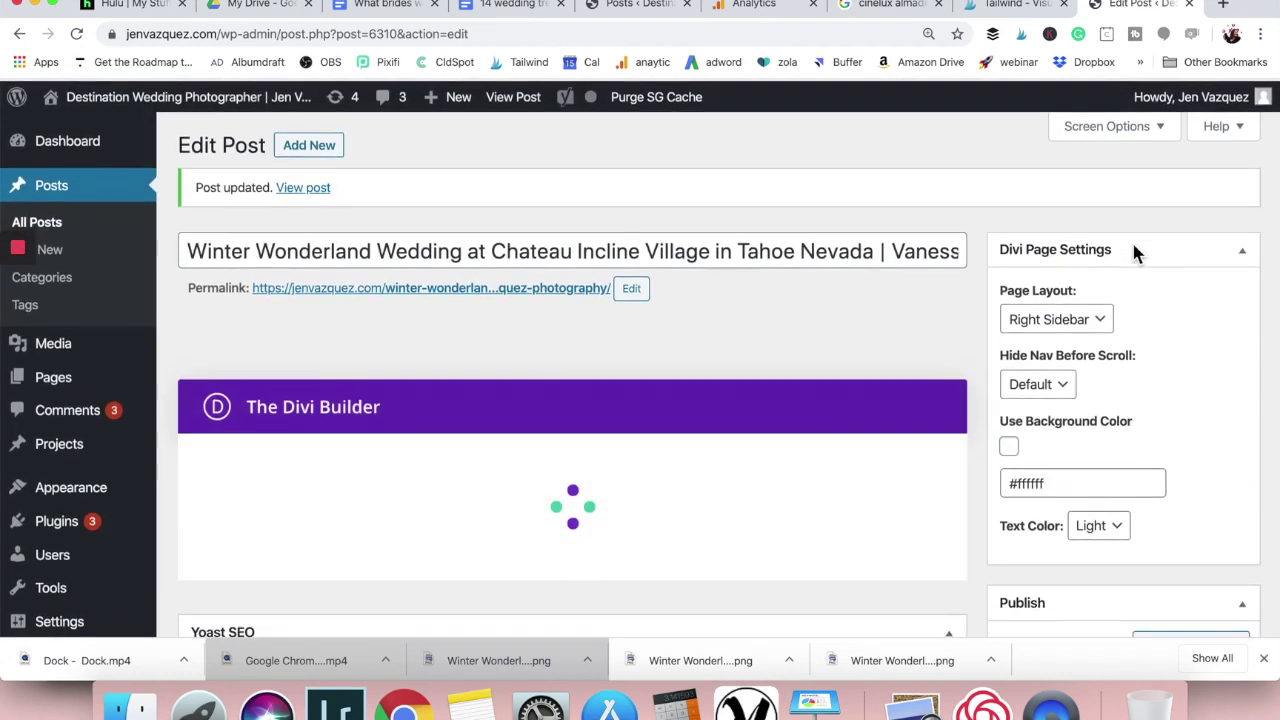
Step: Scroll the post preview down to the centred 'Wedding Party in the Snow' pin at the end
scroll(1190, 430, "down", 5)
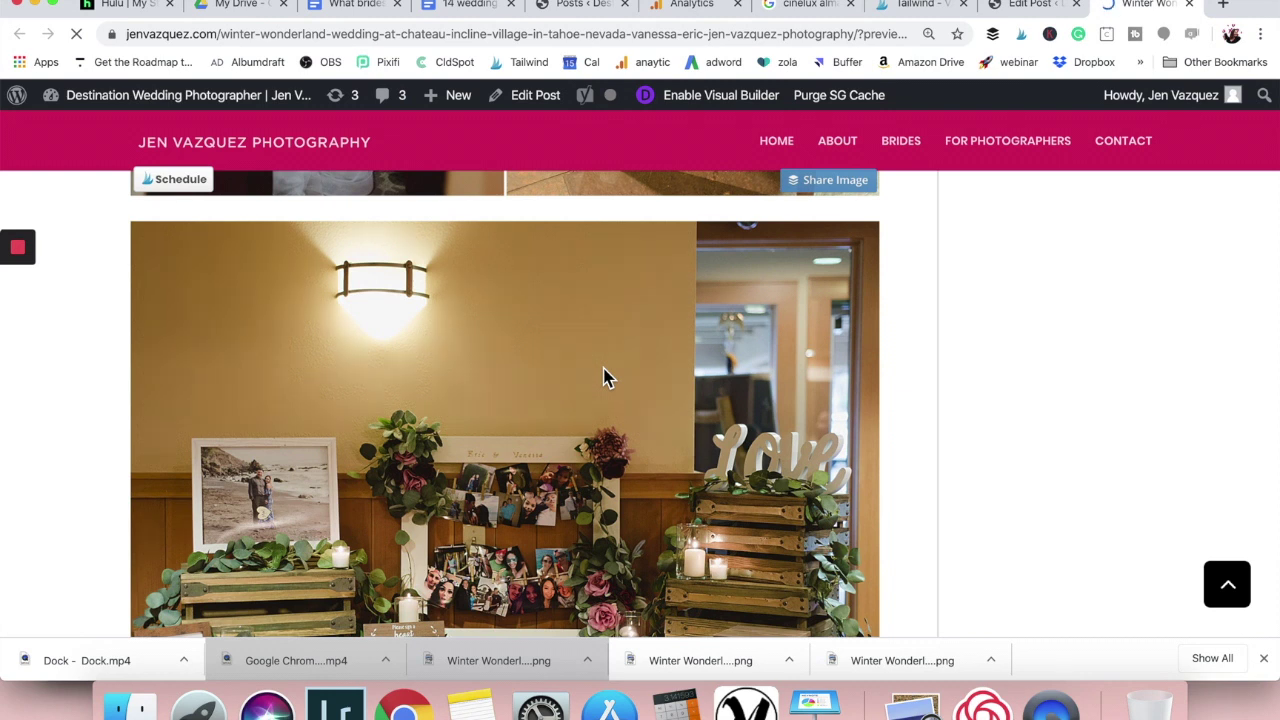
scroll(608, 395, "down", 10)
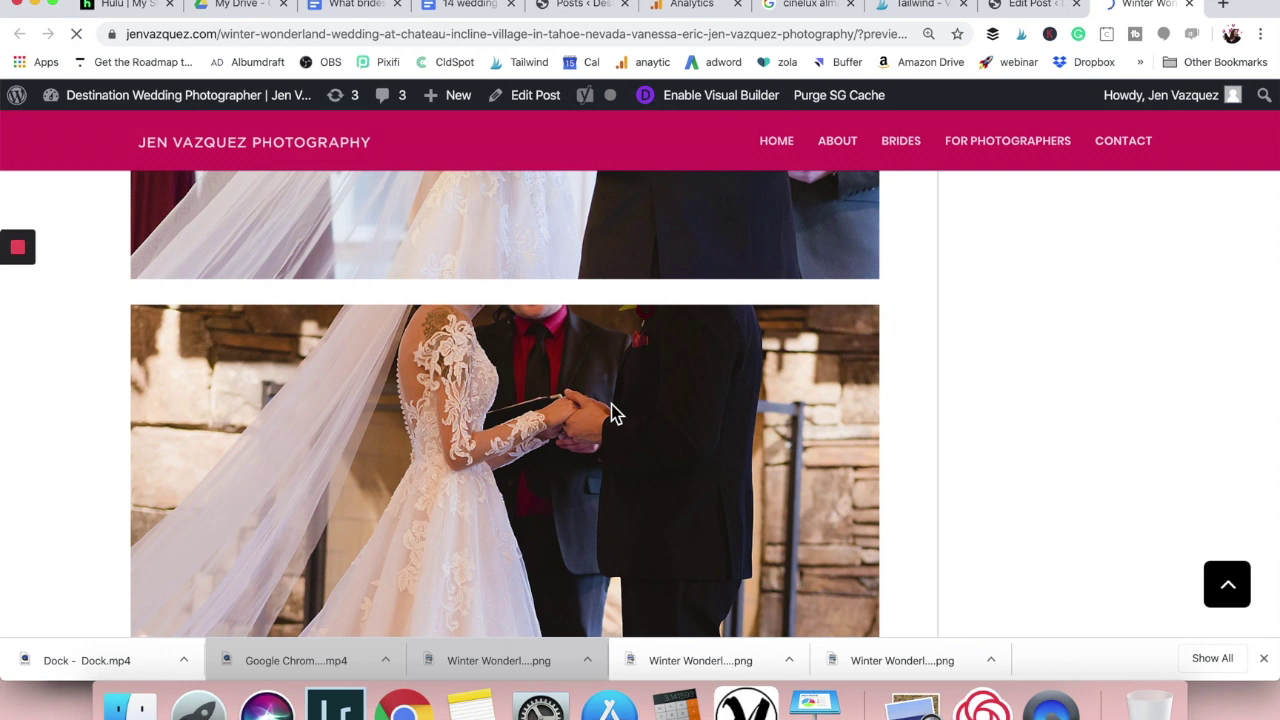
scroll(613, 413, "down", 15)
scroll(613, 413, "down", 15)
scroll(612, 410, "up", 10)
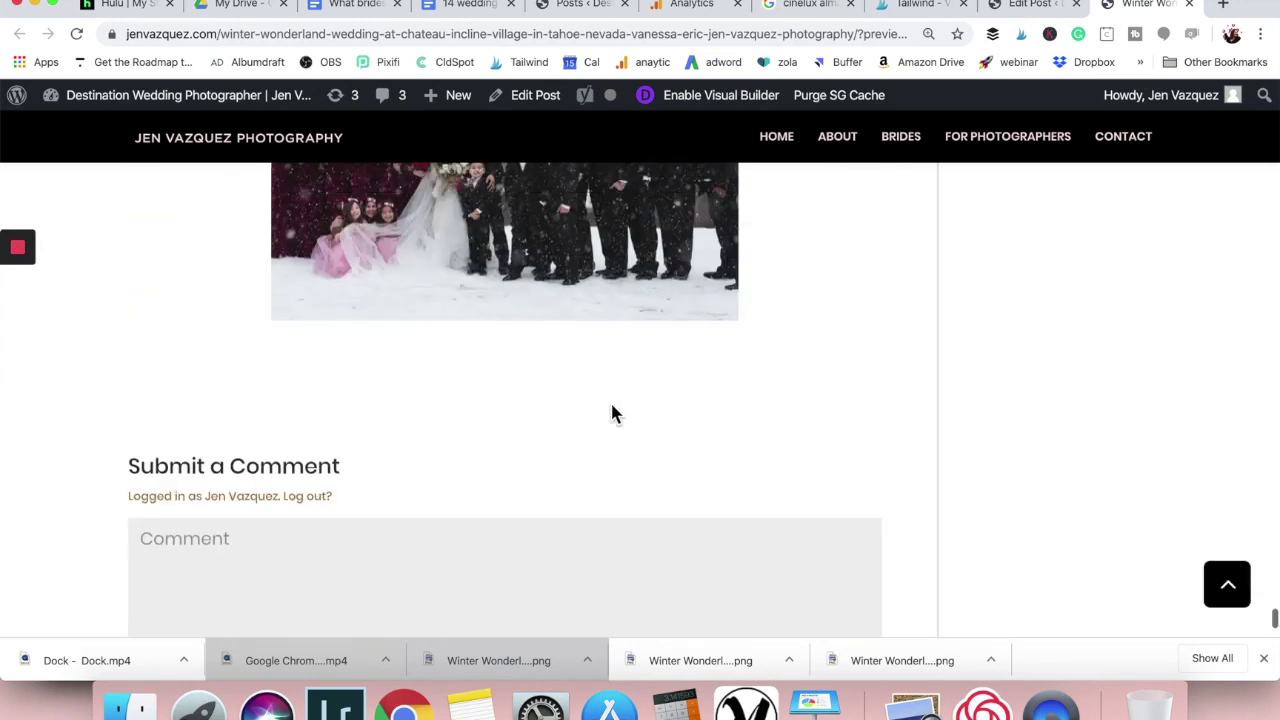
scroll(613, 413, "up", 5)
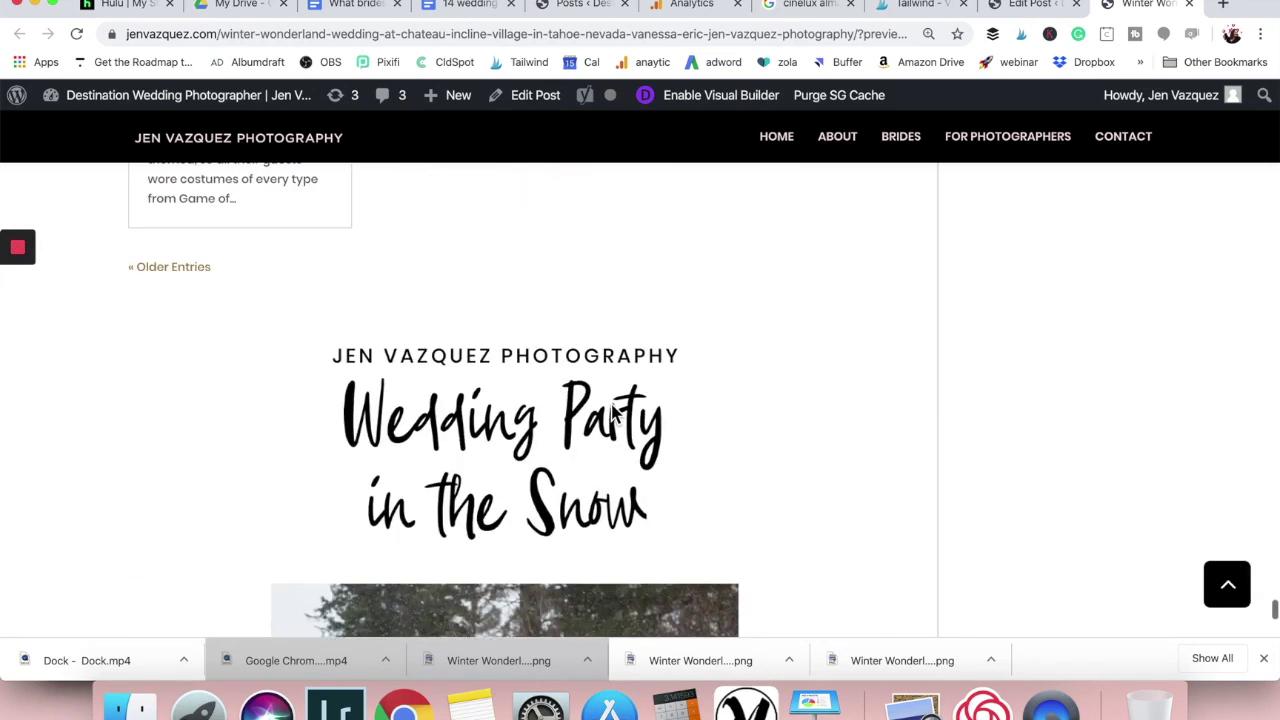